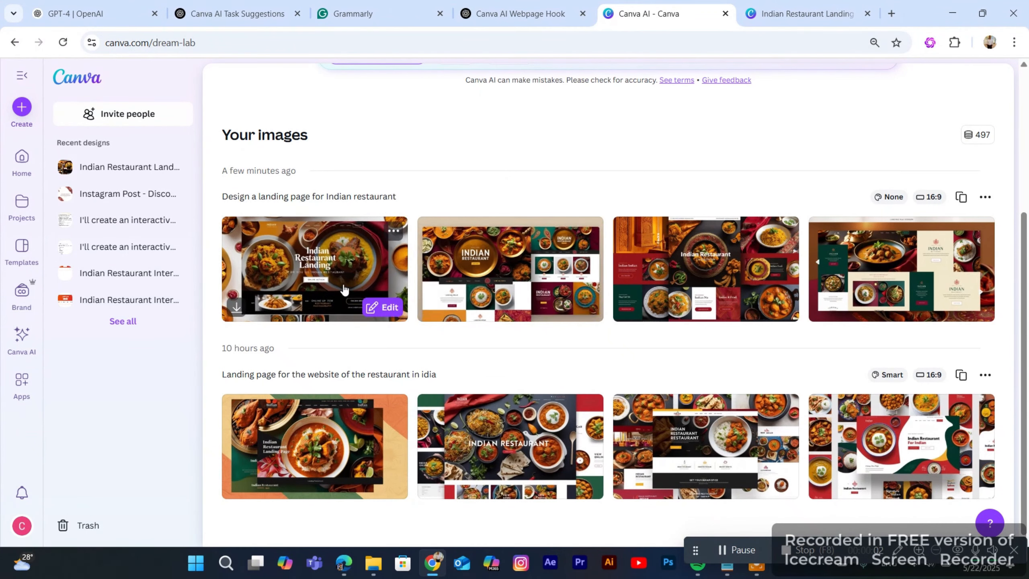
- Open the generated "Indian Restaurant For Indian" landing page image in the editor and show its area selection options
click(969, 485)
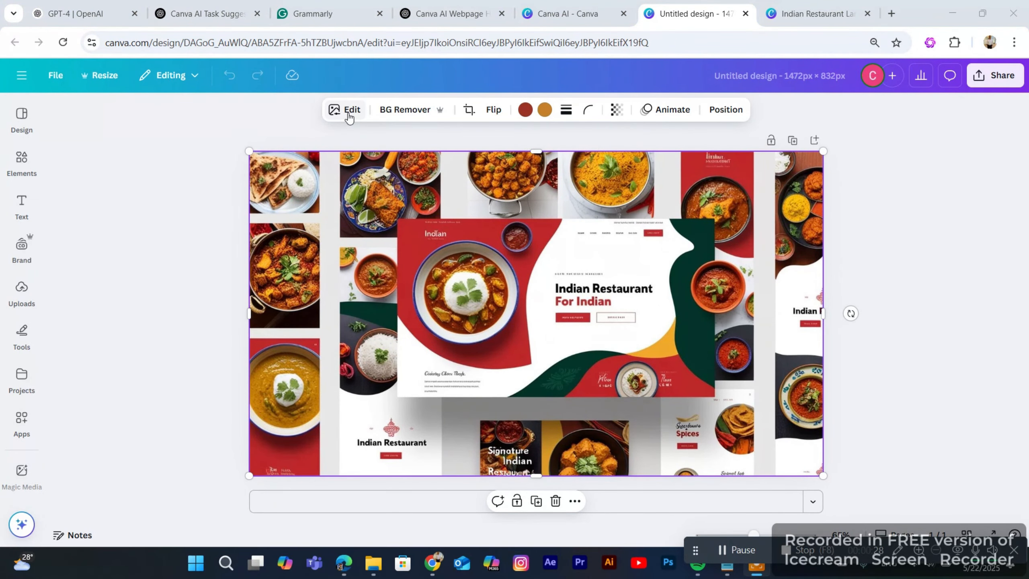
click(349, 116)
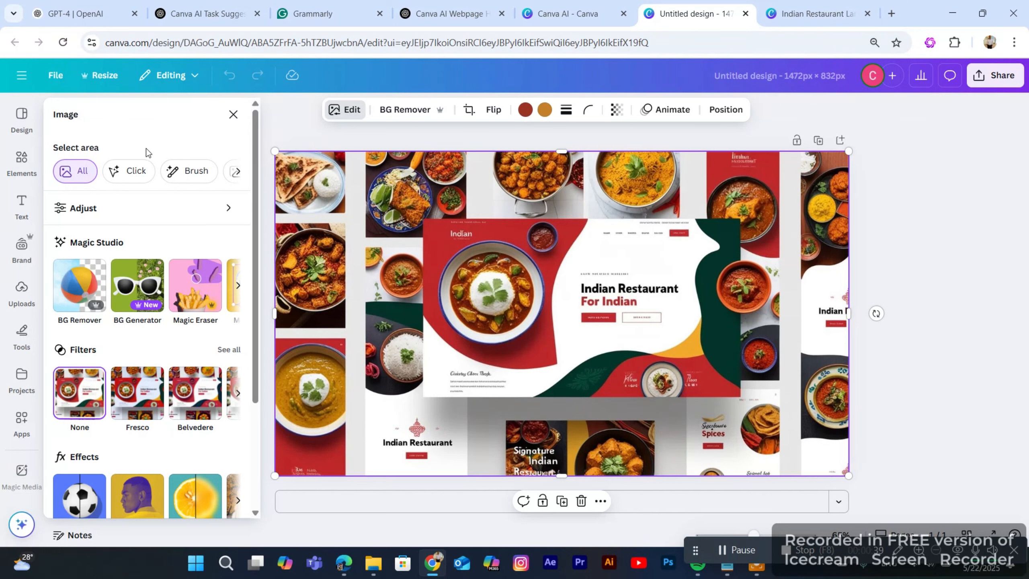
click(239, 173)
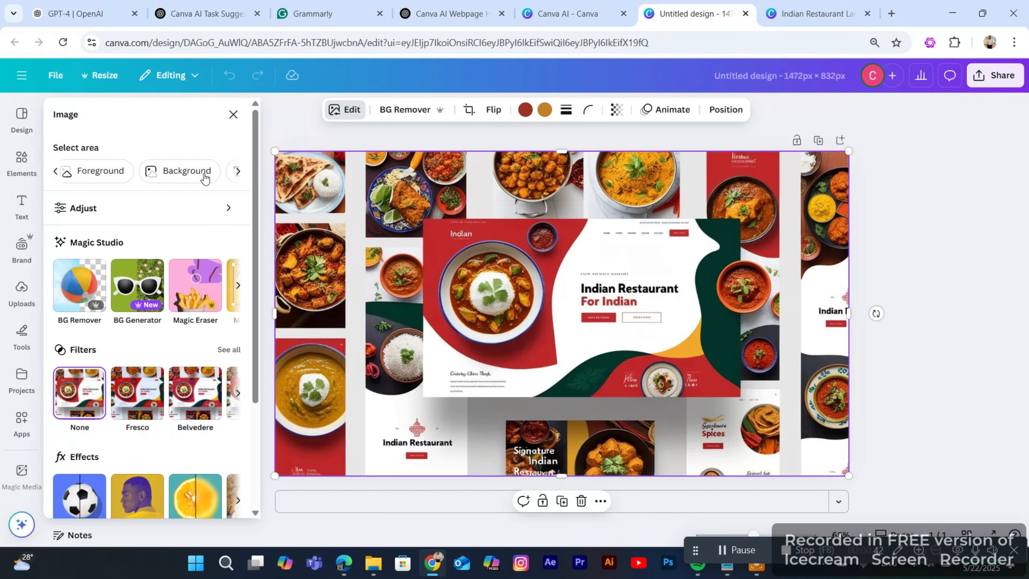
click(238, 173)
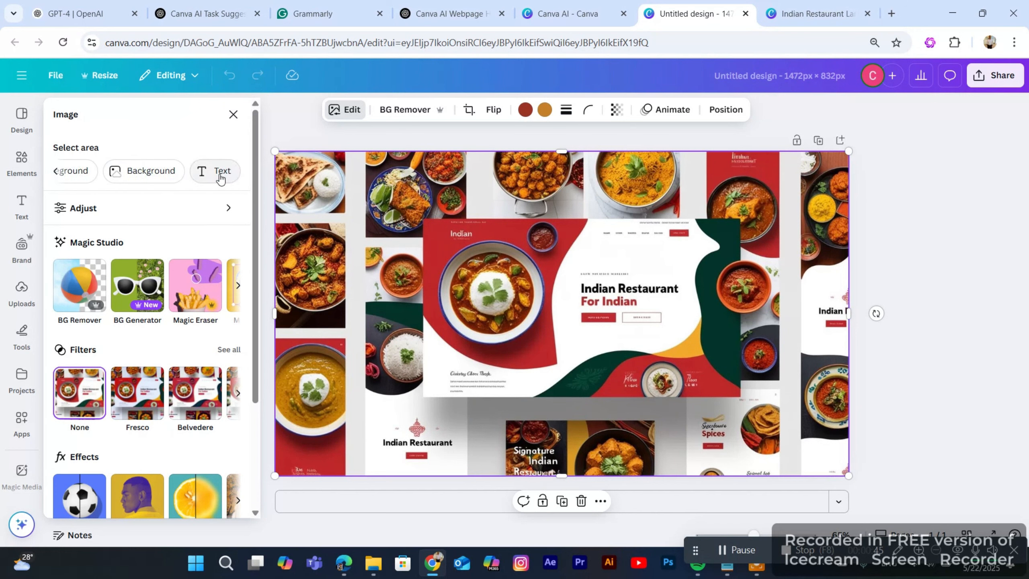
click(57, 171)
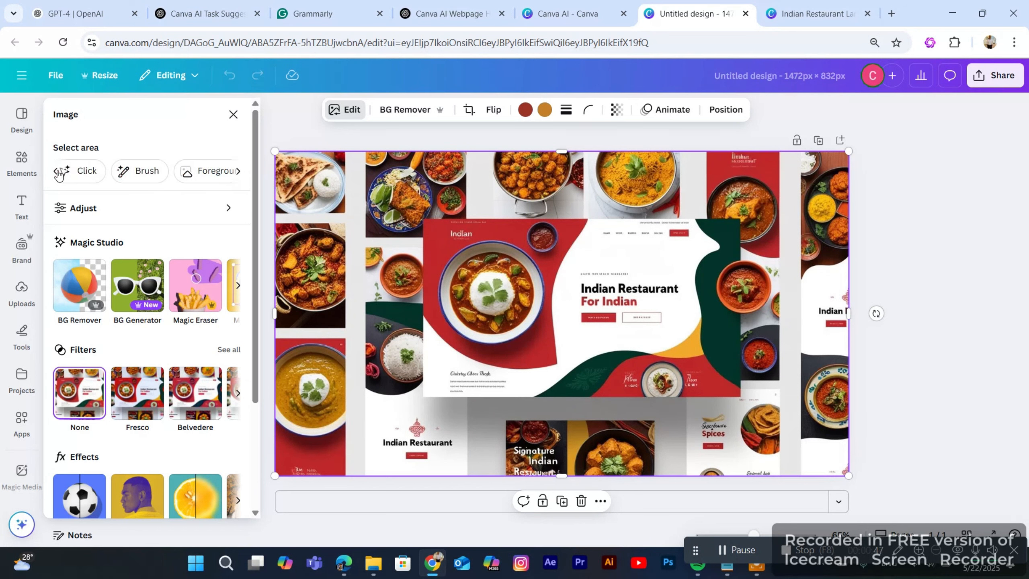
- Brush-select the curry in the large central bowl and generate a Magic Edit using the suggested description "Wooden material"
click(144, 174)
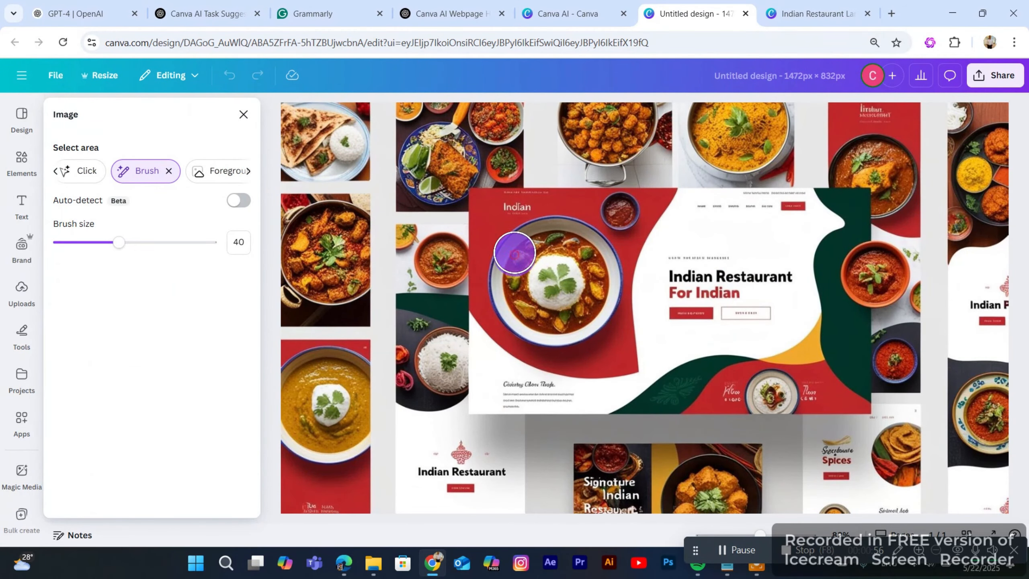
mouse_move(515, 253)
mouse_down()
mouse_move(582, 234)
mouse_move(607, 279)
mouse_move(598, 307)
mouse_move(534, 315)
mouse_move(501, 269)
mouse_up()
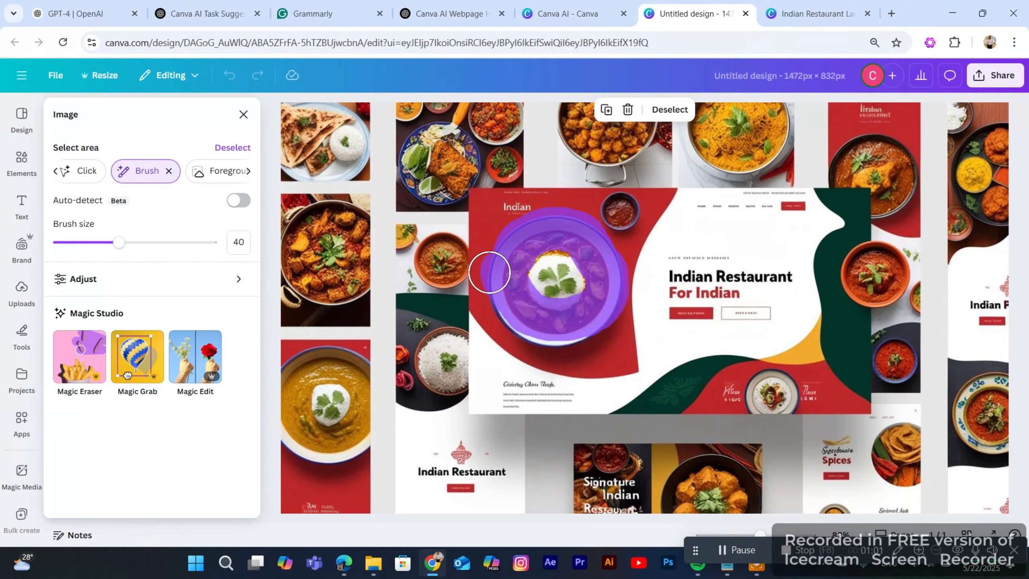
click(186, 357)
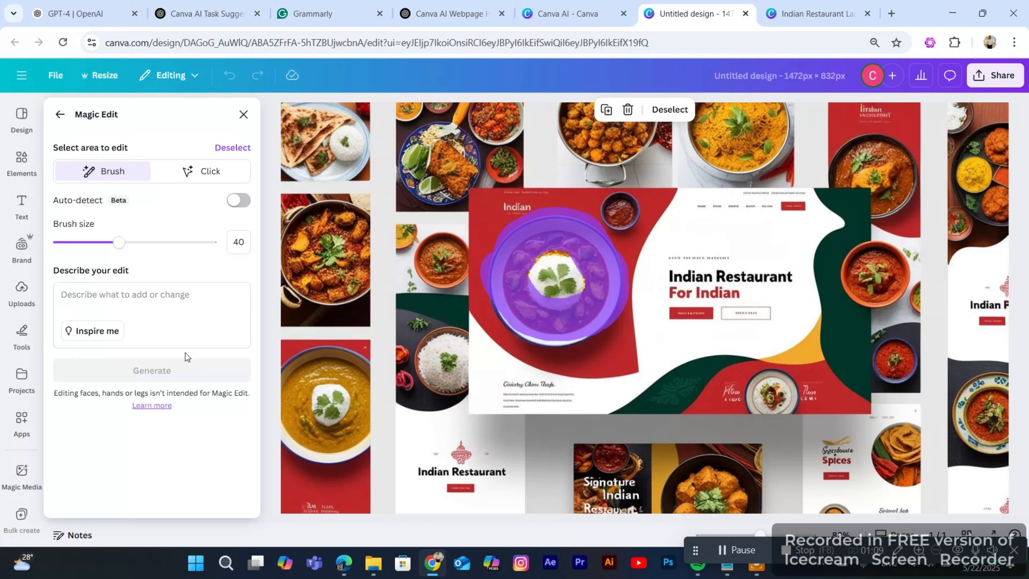
click(98, 331)
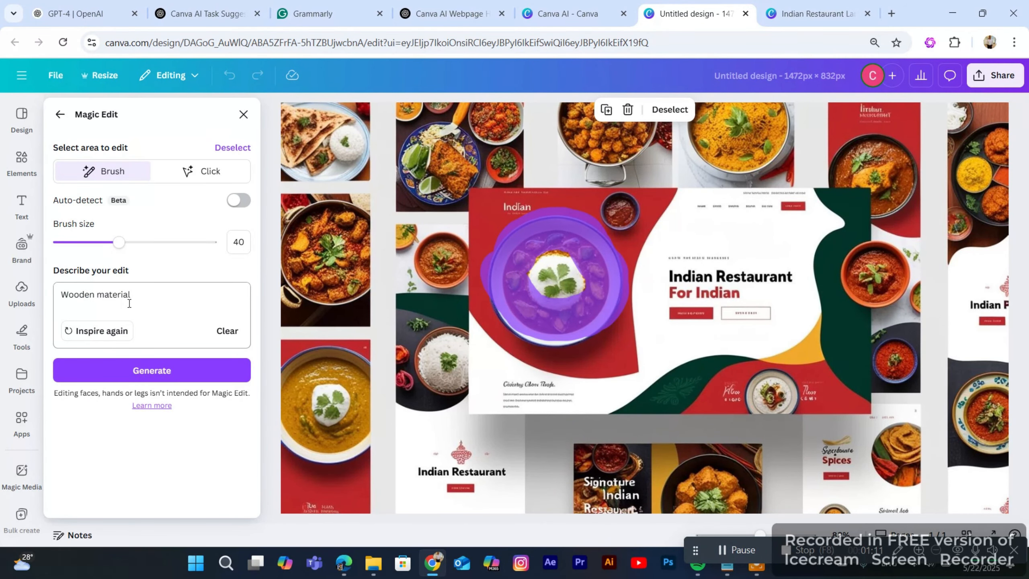
click(136, 371)
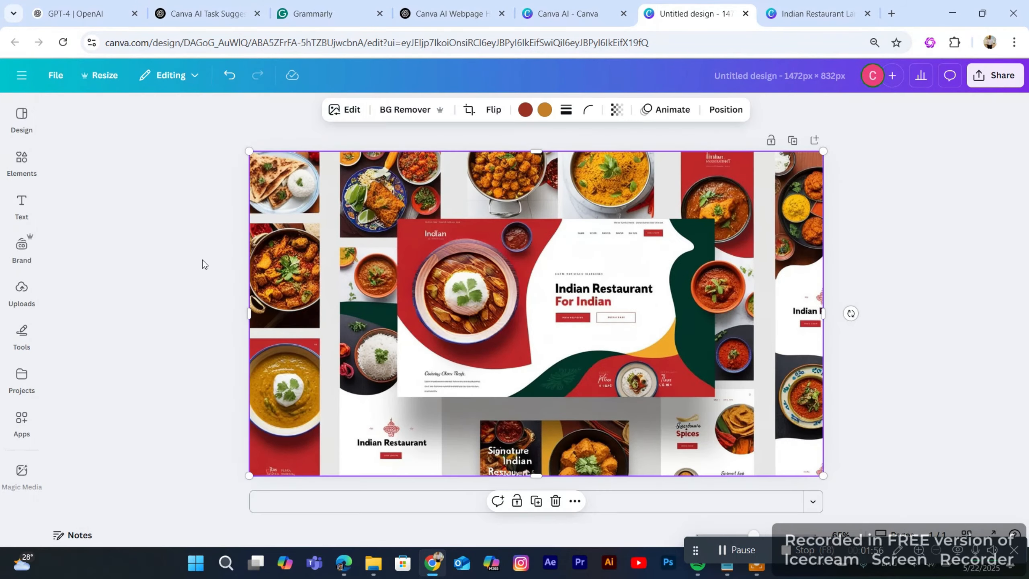
- Select the image's background area and replace it using BG Generator
click(345, 109)
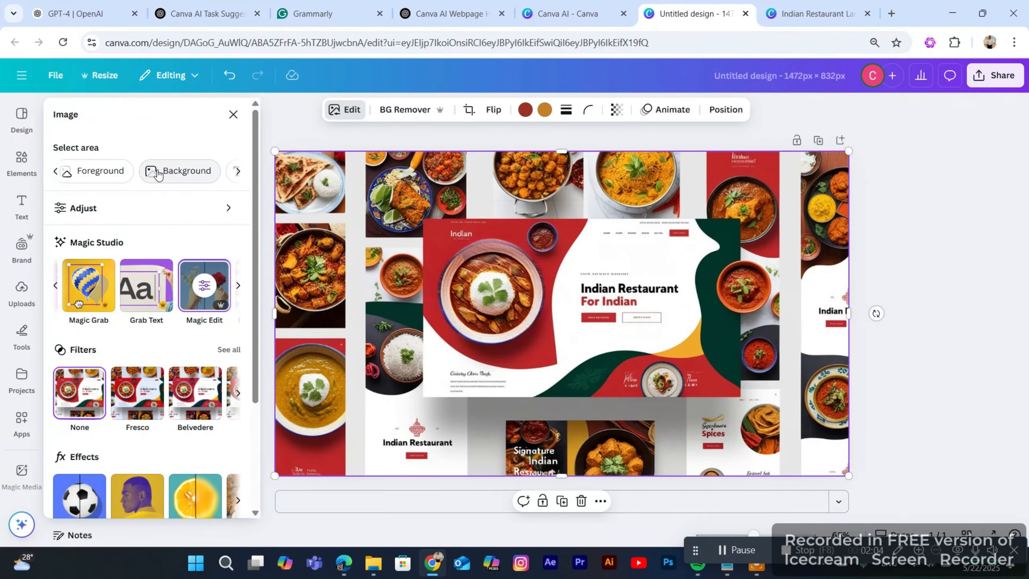
click(183, 170)
click(138, 287)
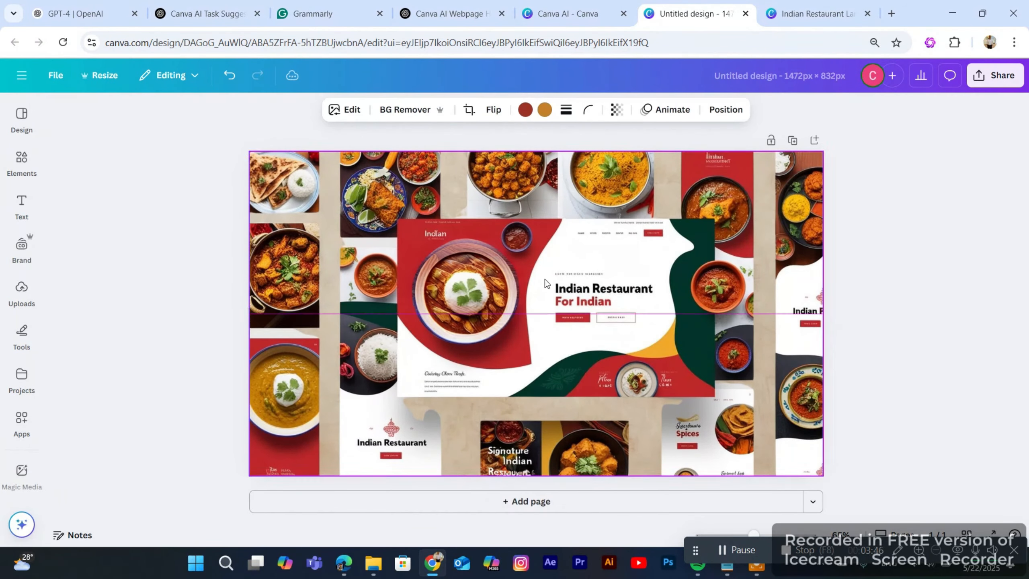
- Turn the "Indian Restaurant For Indian" headline in the image into editable text with Grab Text
click(344, 110)
click(239, 174)
click(240, 176)
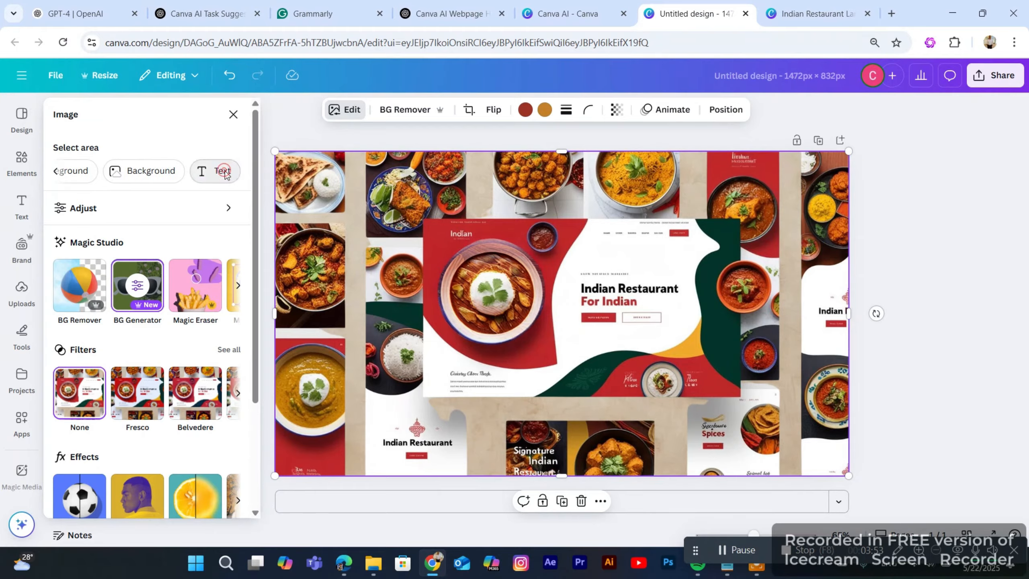
click(222, 171)
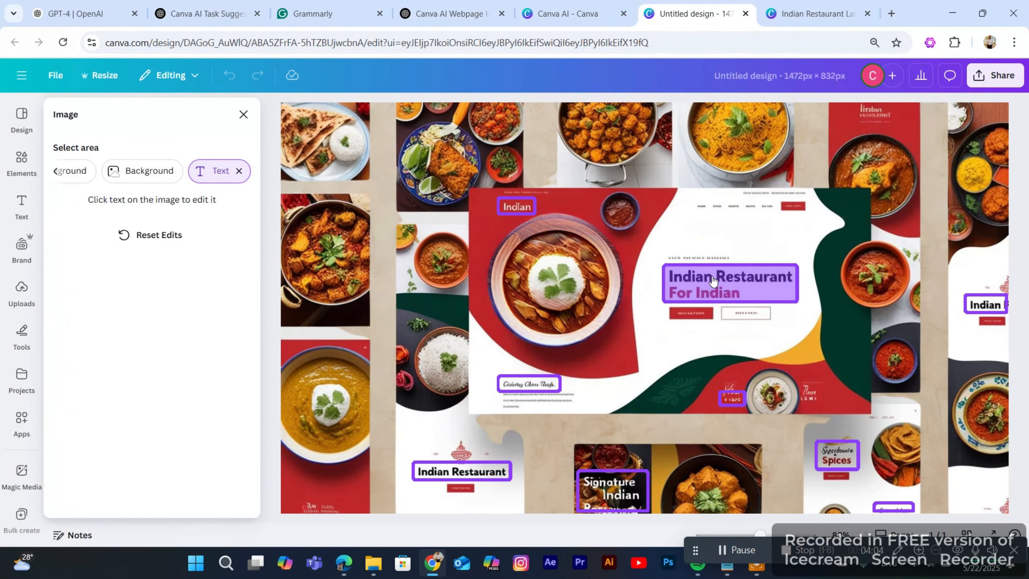
click(713, 280)
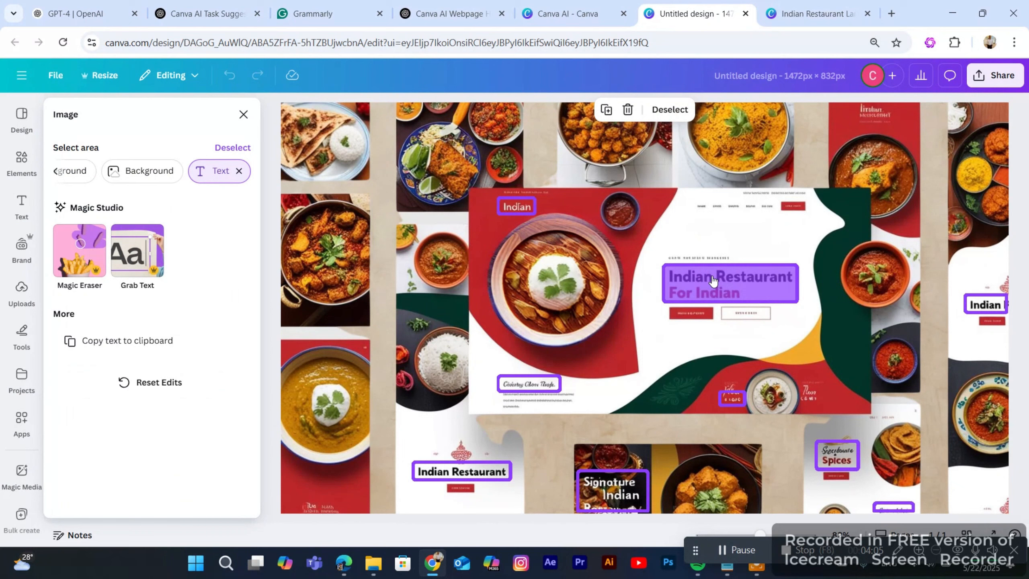
click(137, 252)
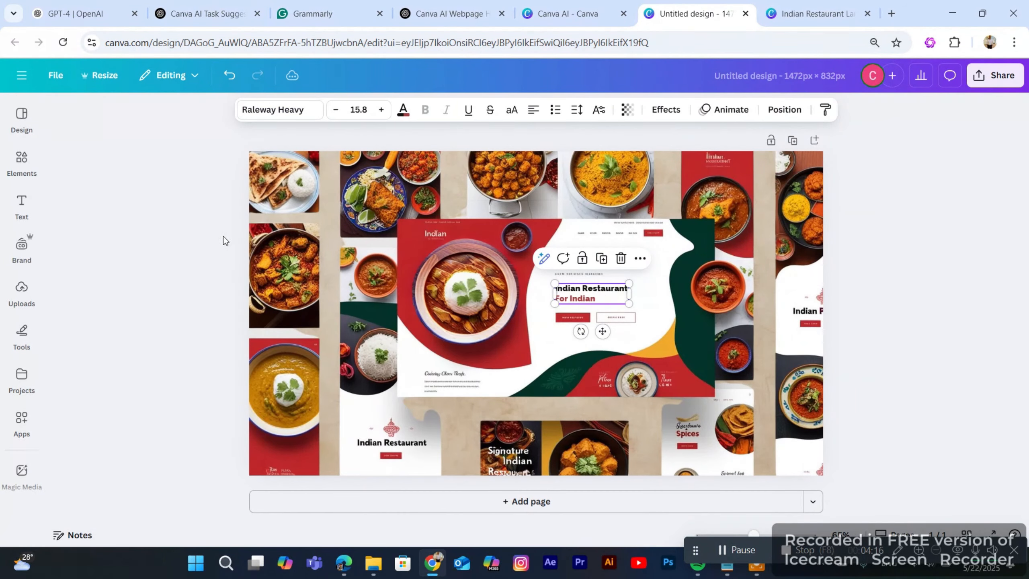
- Replace the grabbed headline text with "Indian spices i"
double_click(601, 299)
key(BackSpace)
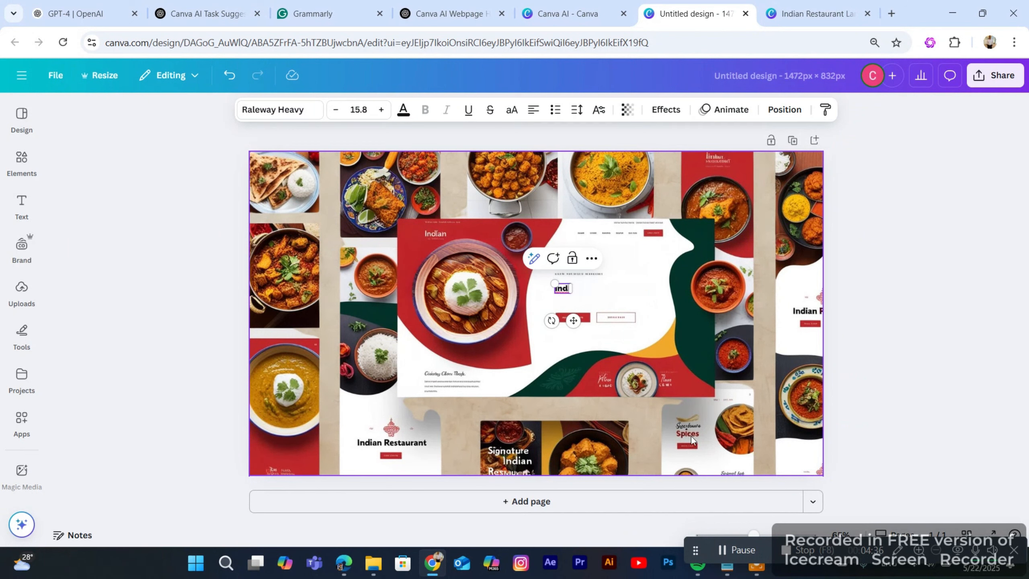
text(Indian spices i)
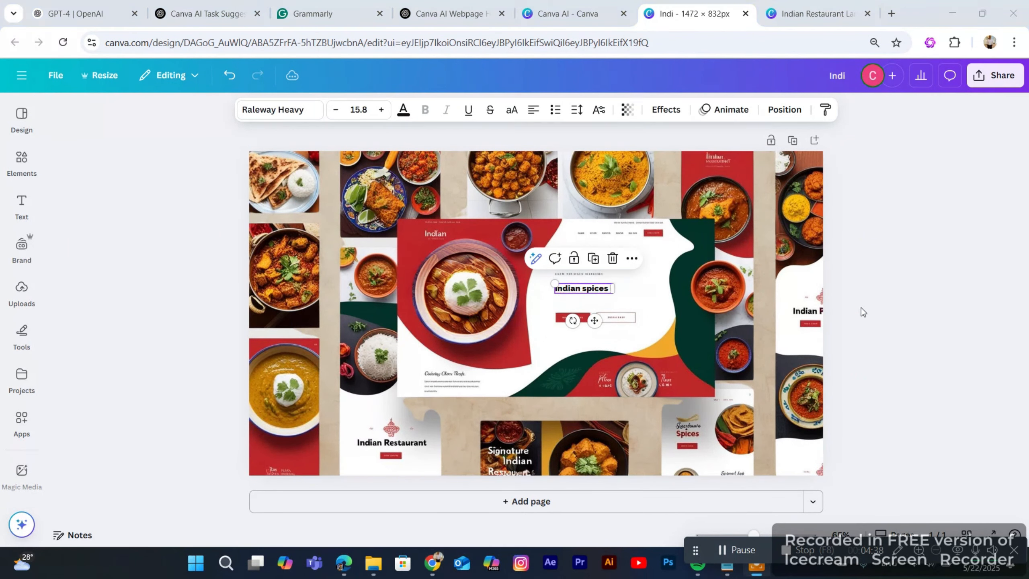
click(861, 310)
- Download the edited landing page design as a PNG at size 1
click(989, 87)
click(808, 331)
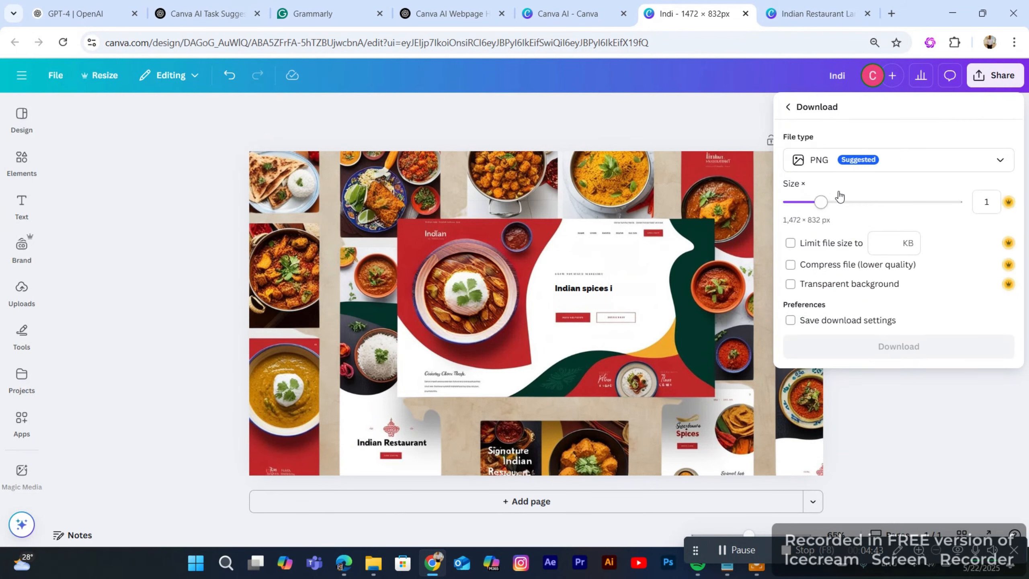
click(877, 347)
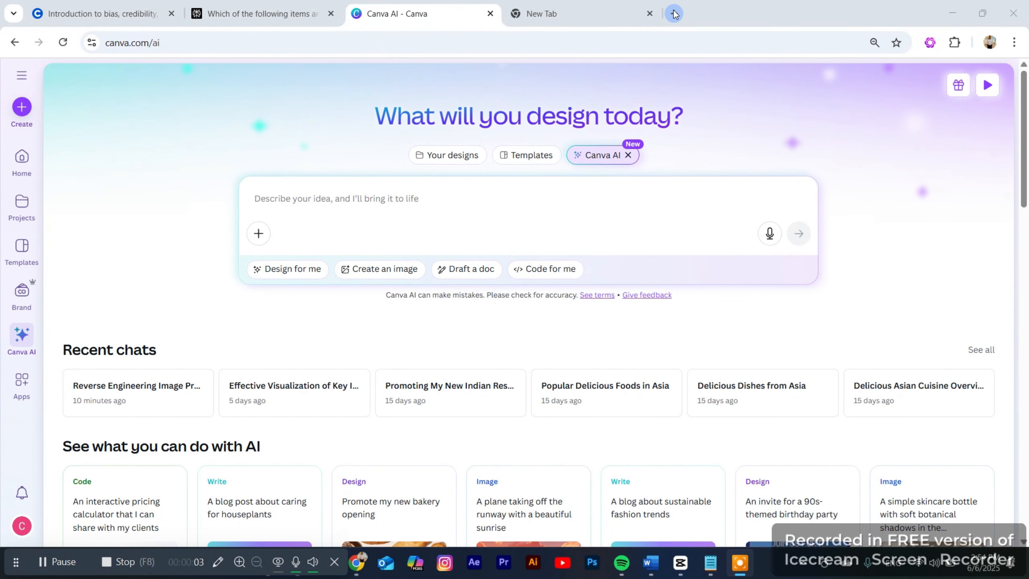
click(580, 18)
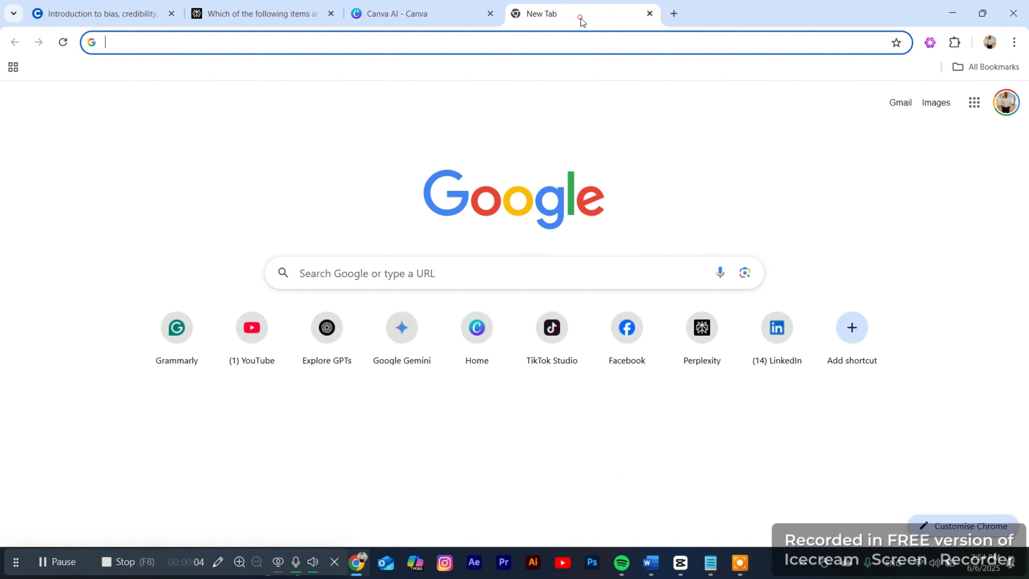
click(381, 46)
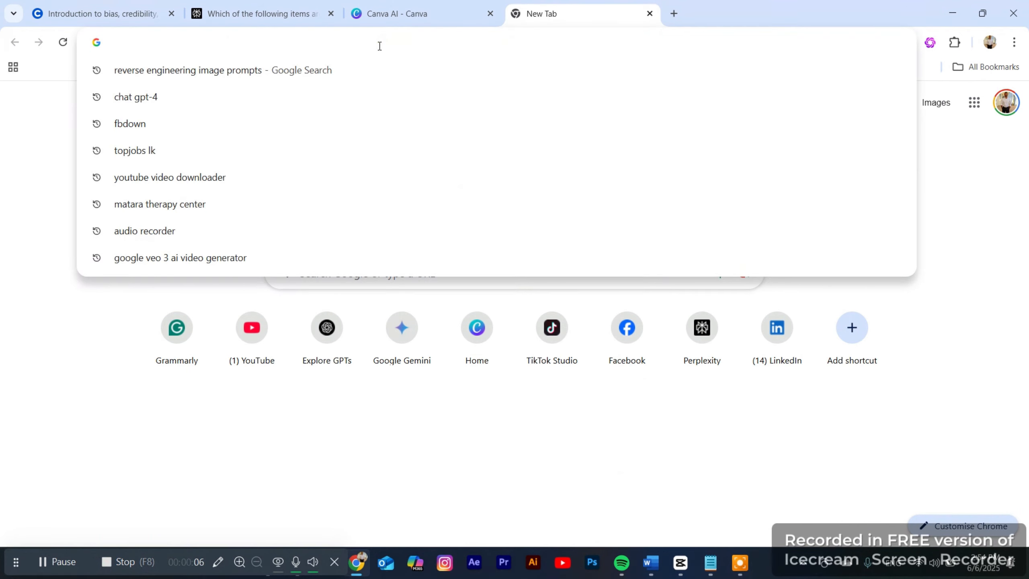
text(Imag)
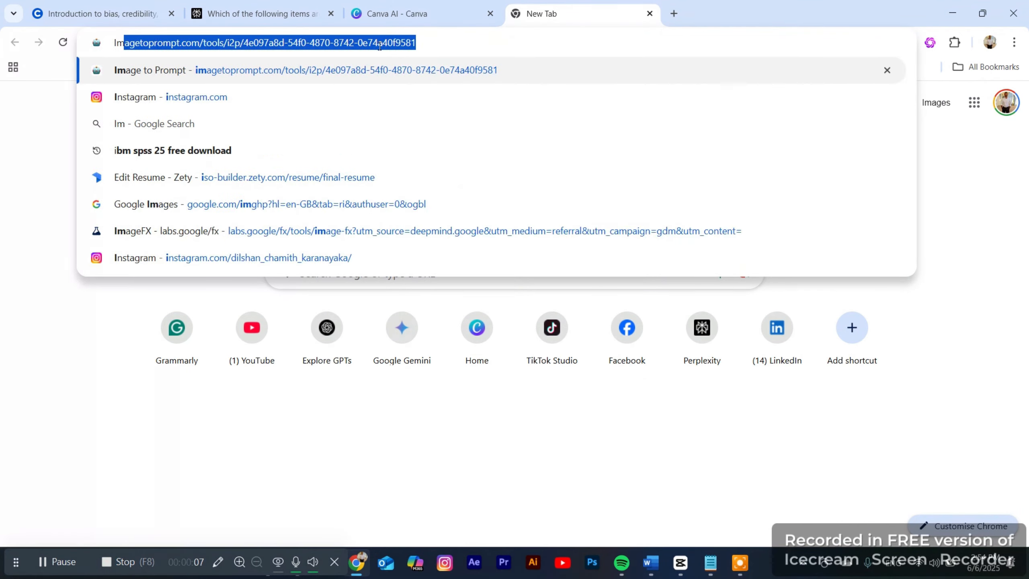
text(e)
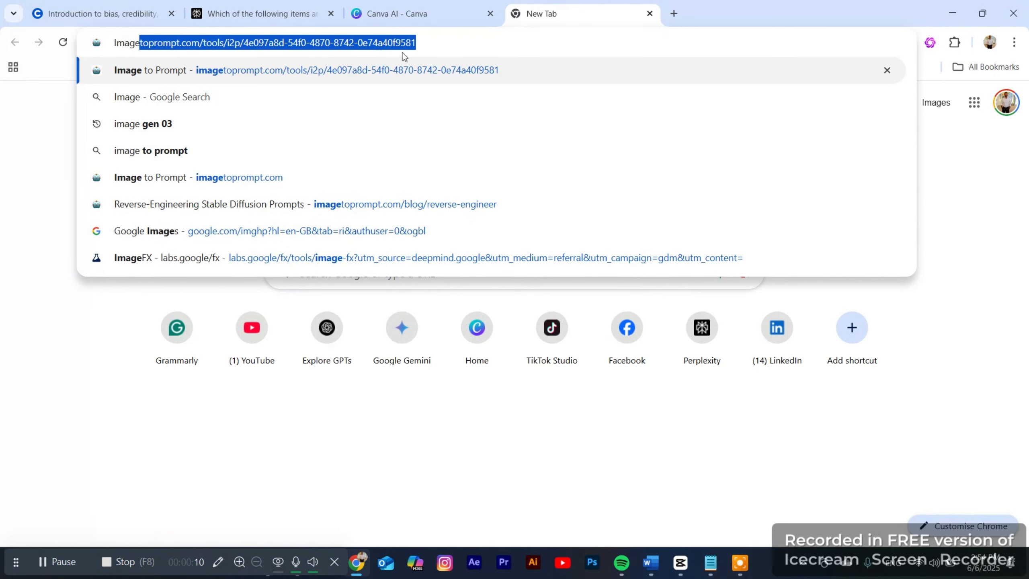
click(404, 73)
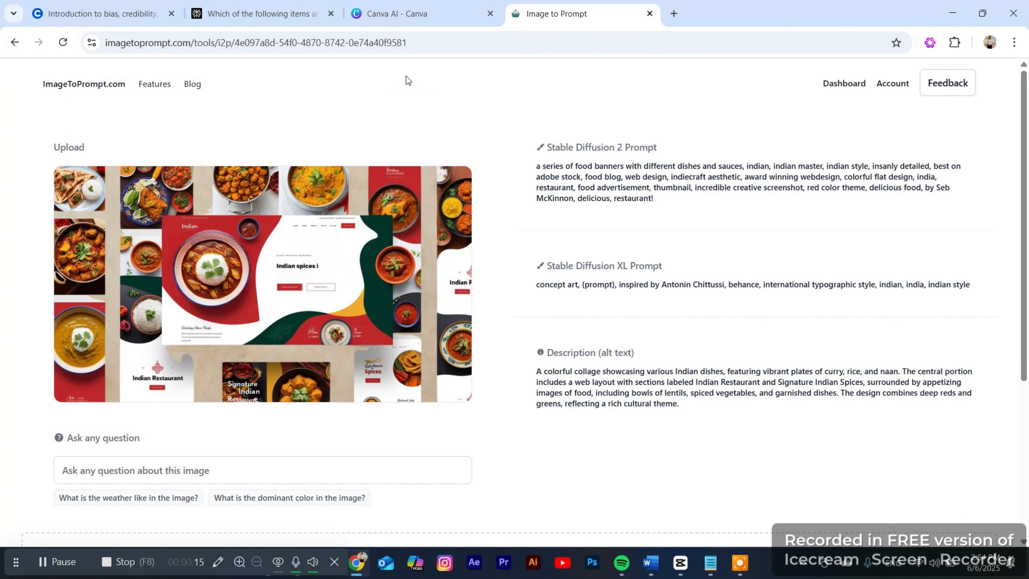
click(14, 43)
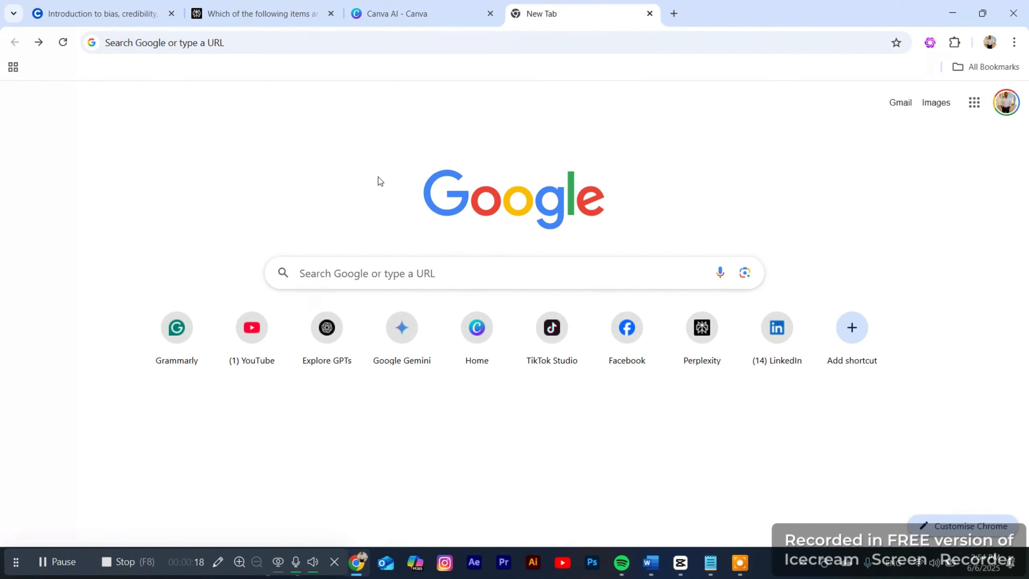
- Open the Image to Prompt tool on imagetoprompt.com
click(567, 42)
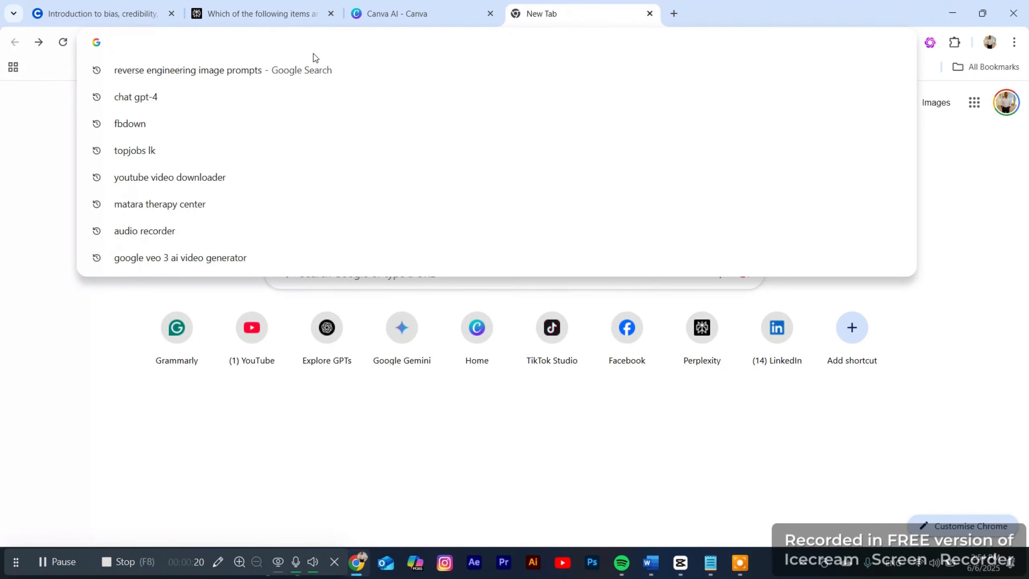
text(imagetoprompt.com/tools/i2p/4e097a8d-54f0-4870-8742-0e74a40f9581)
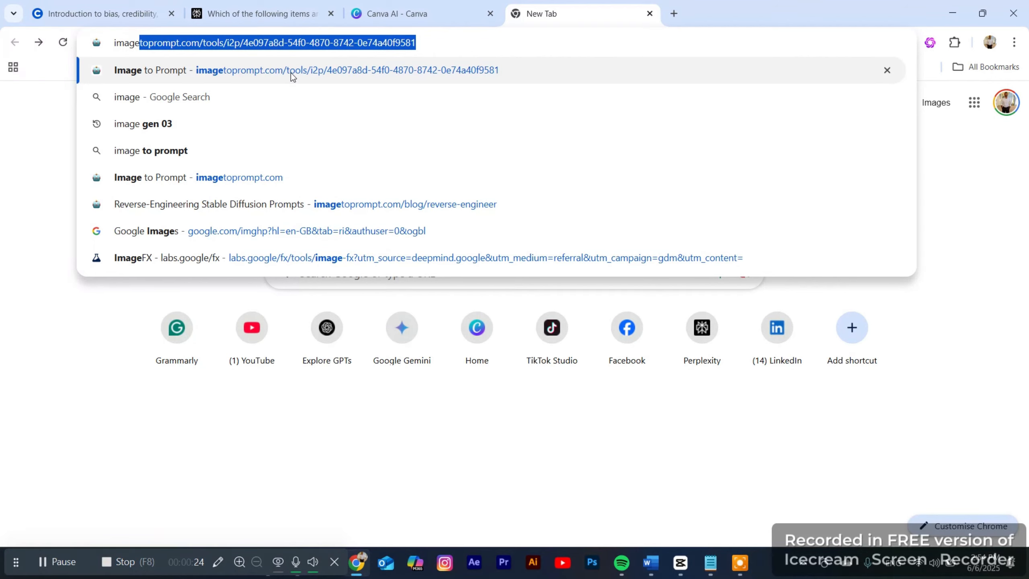
click(213, 171)
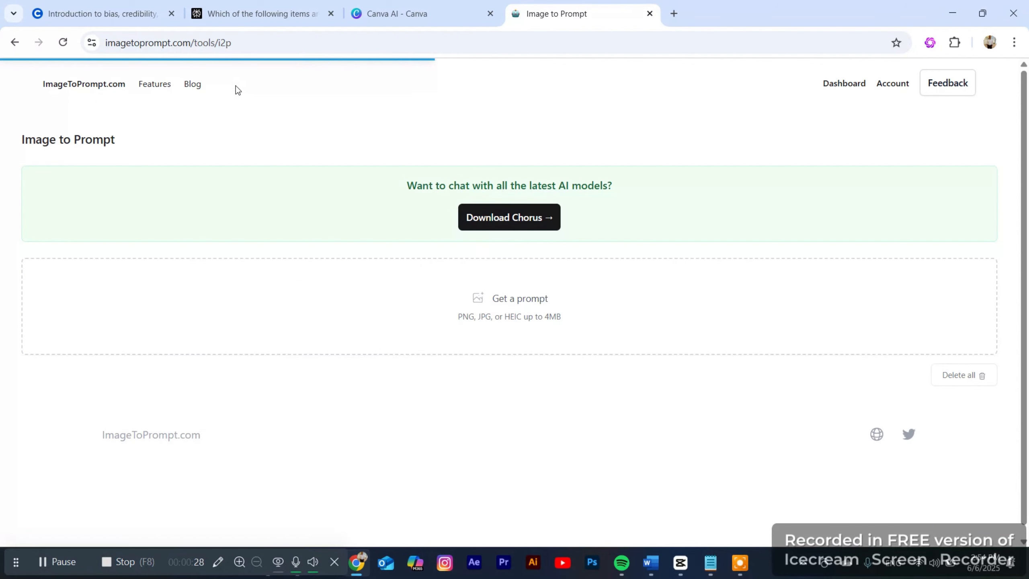
- Upload the edited restaurant landing page image to get a prompt, and copy the Stable Diffusion 2 prompt
click(489, 293)
double_click(160, 253)
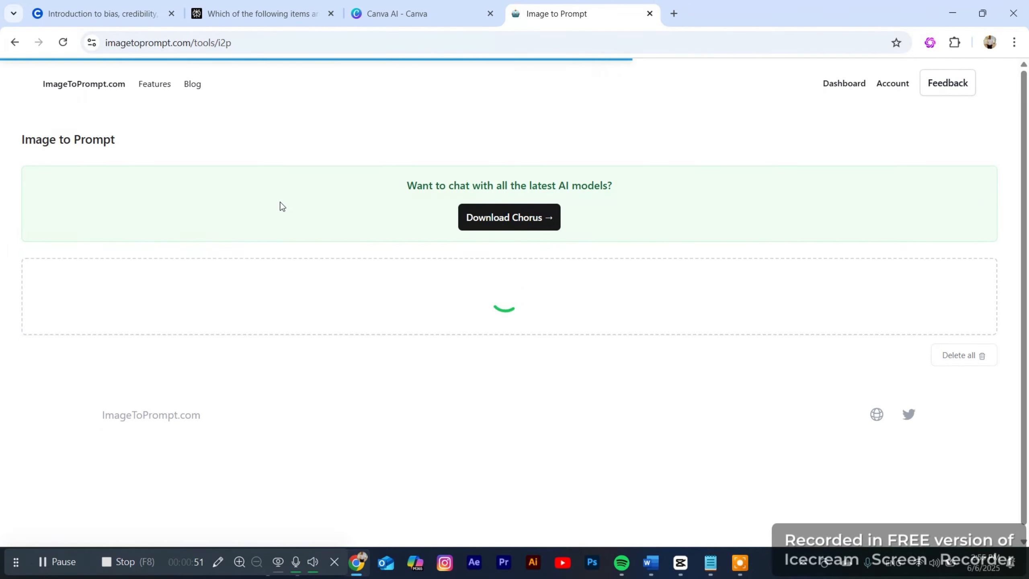
scroll(1002, 265, down, 1)
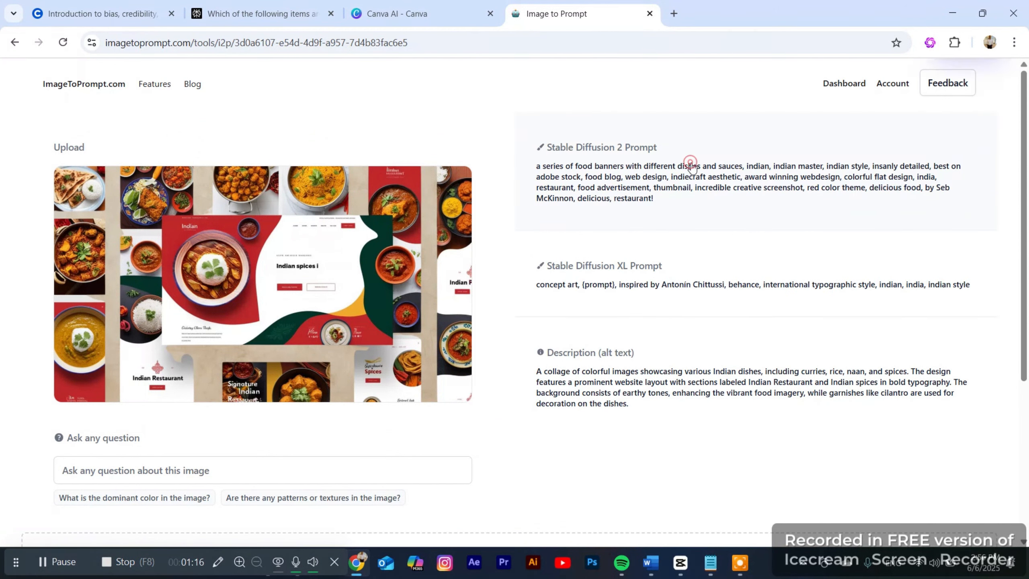
click(687, 172)
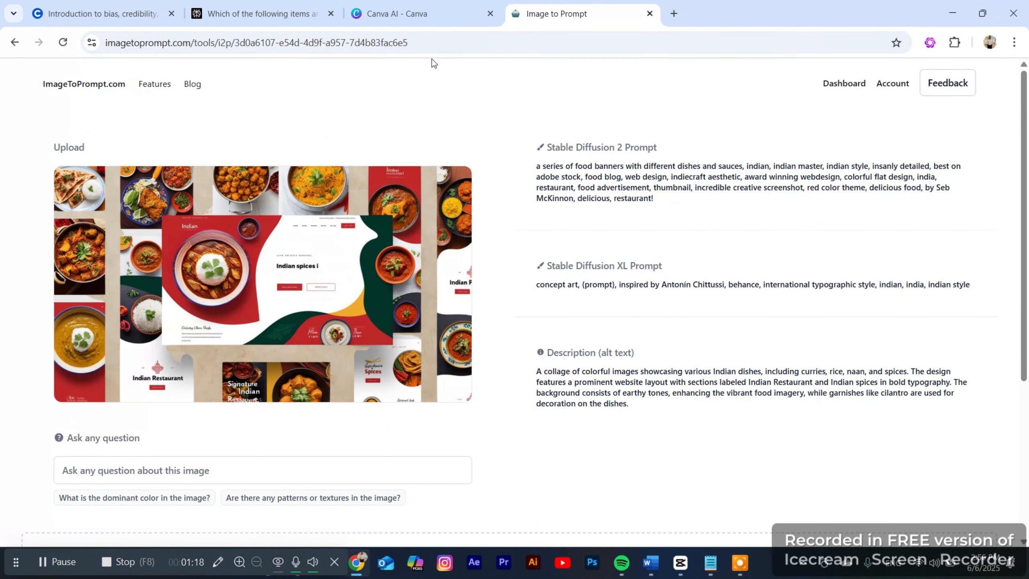
- In Canva AI's Code for me mode, submit "Create landing for restaurant startup by including these details" with the copied Stable Diffusion 2 prompt in square brackets
click(379, 17)
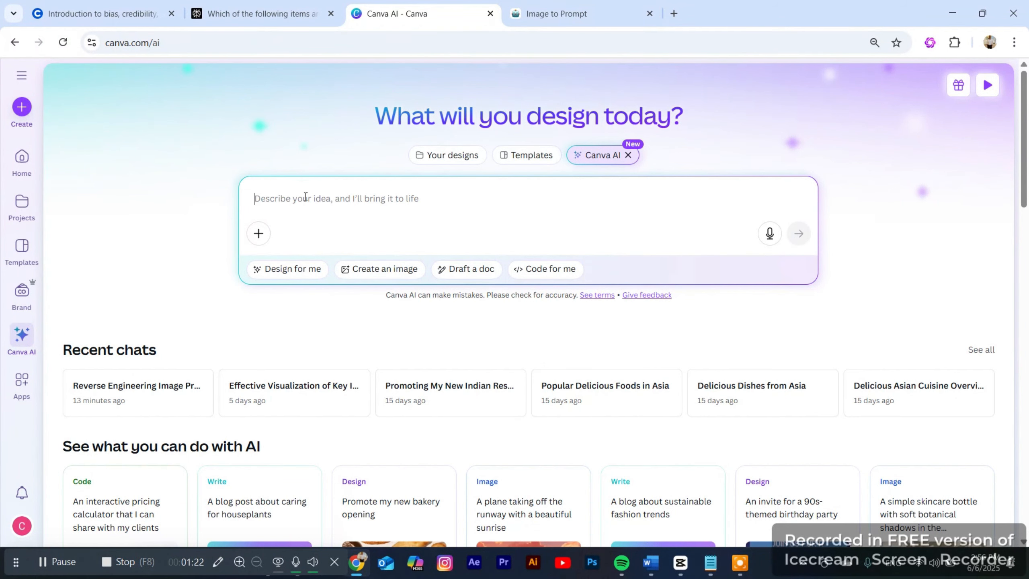
click(528, 269)
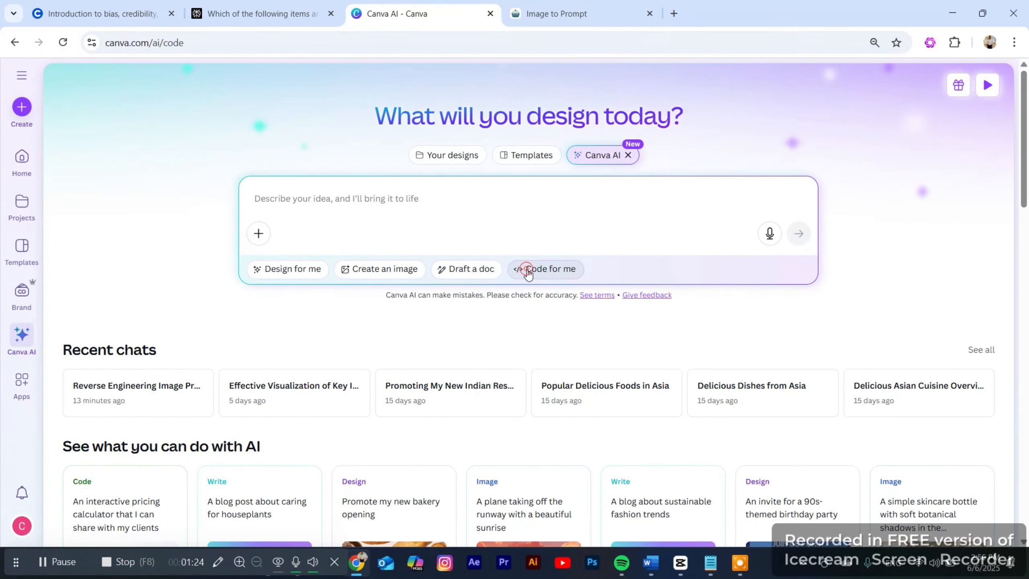
text(Create landing for)
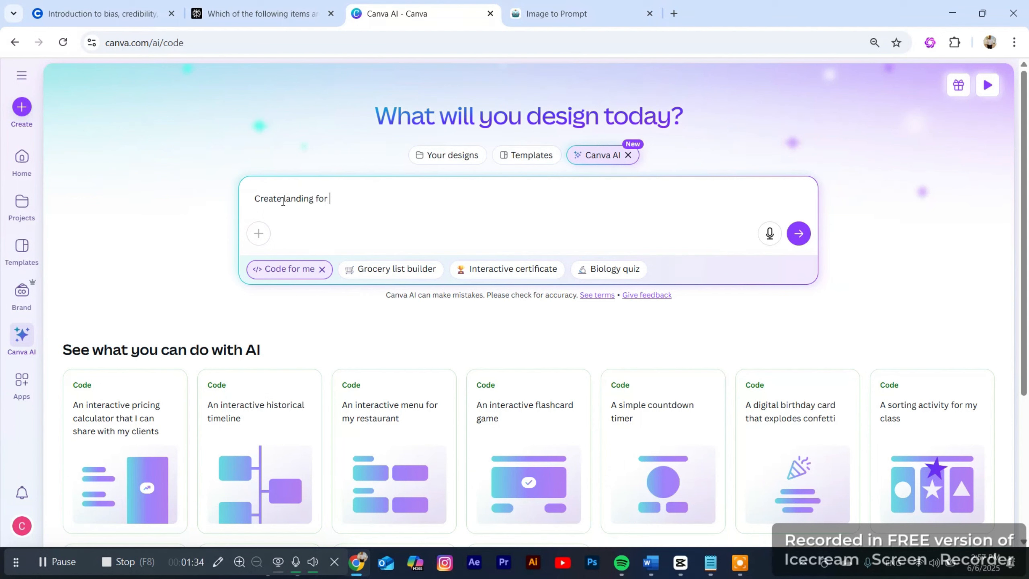
text( resturent startup)
right_click(344, 198)
click(360, 188)
click(408, 201)
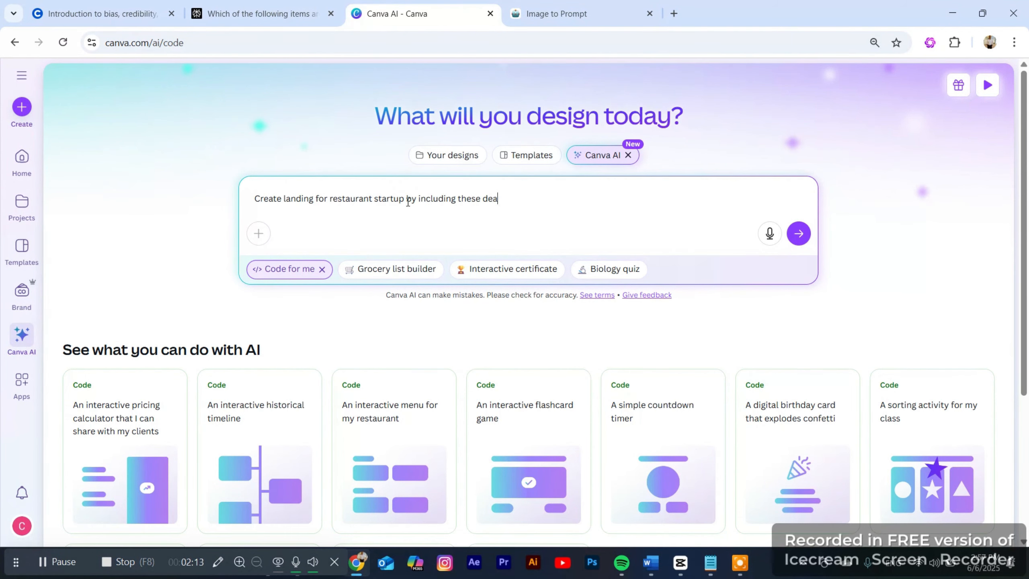
key(ctrl+v)
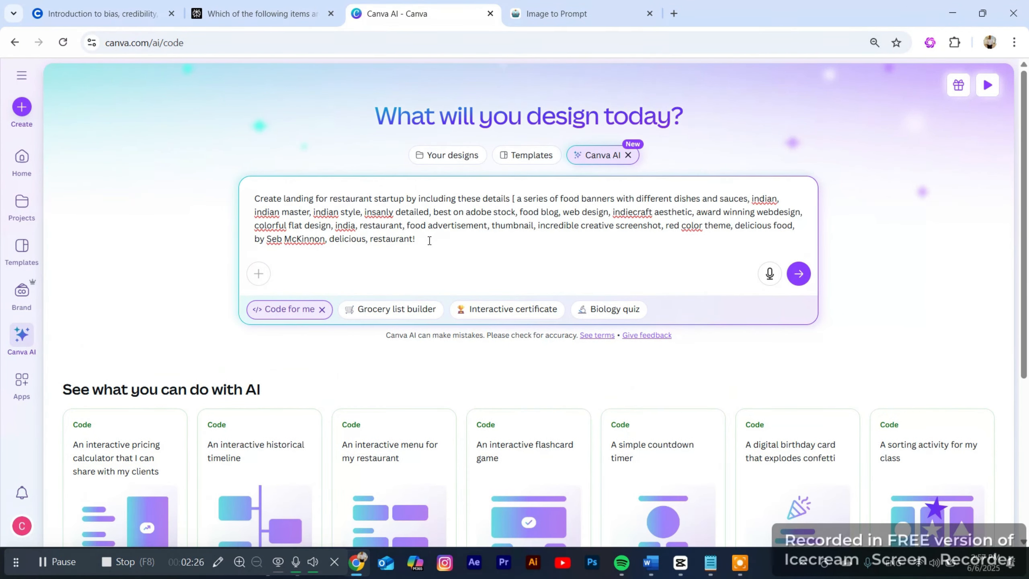
click(800, 284)
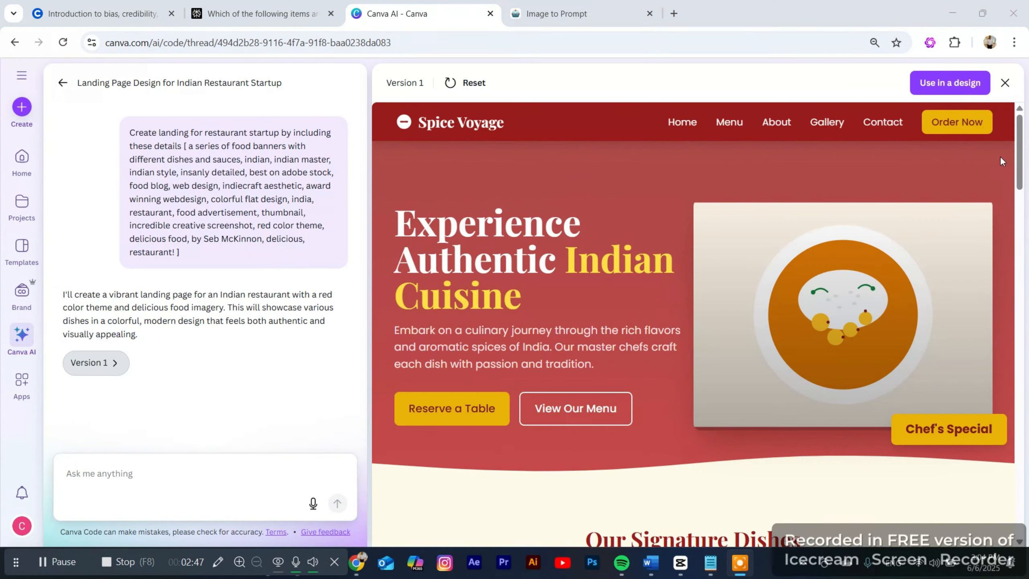
- Examine the generated restaurant landing page's sections and test its Gallery and Home navigation links
scroll(1000, 156, down, 5)
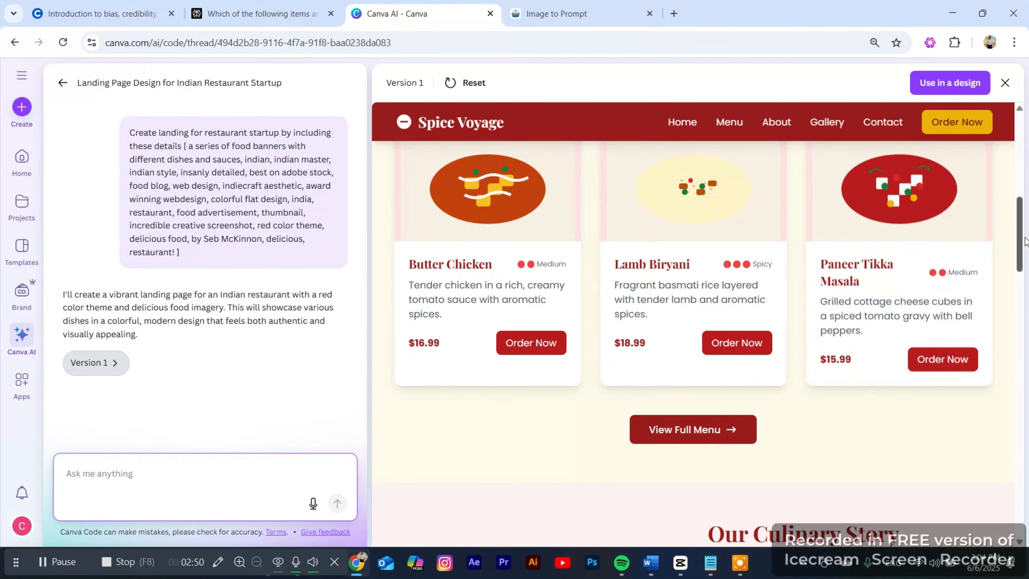
scroll(880, 287, down, 5)
scroll(745, 354, down, 5)
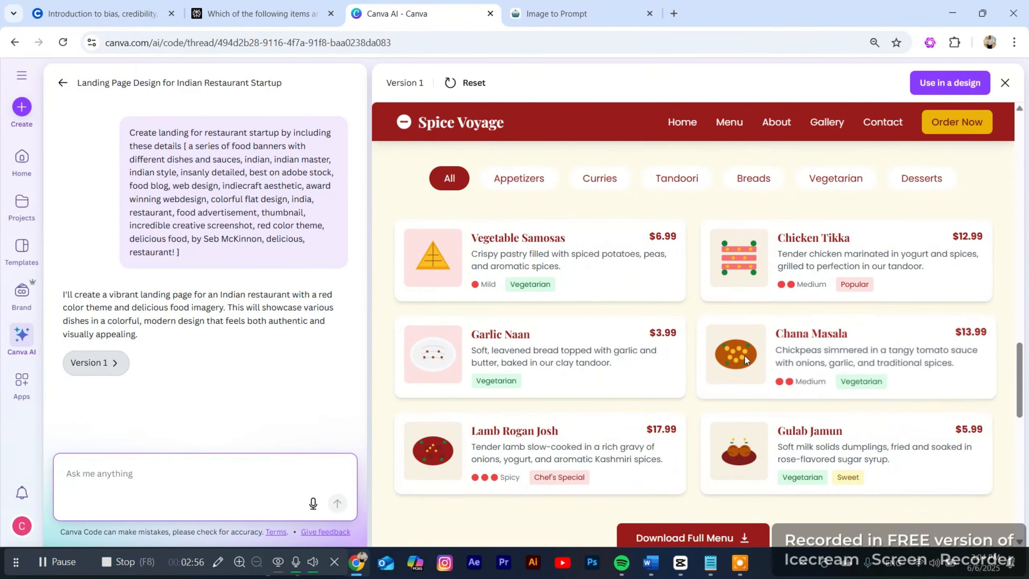
click(835, 123)
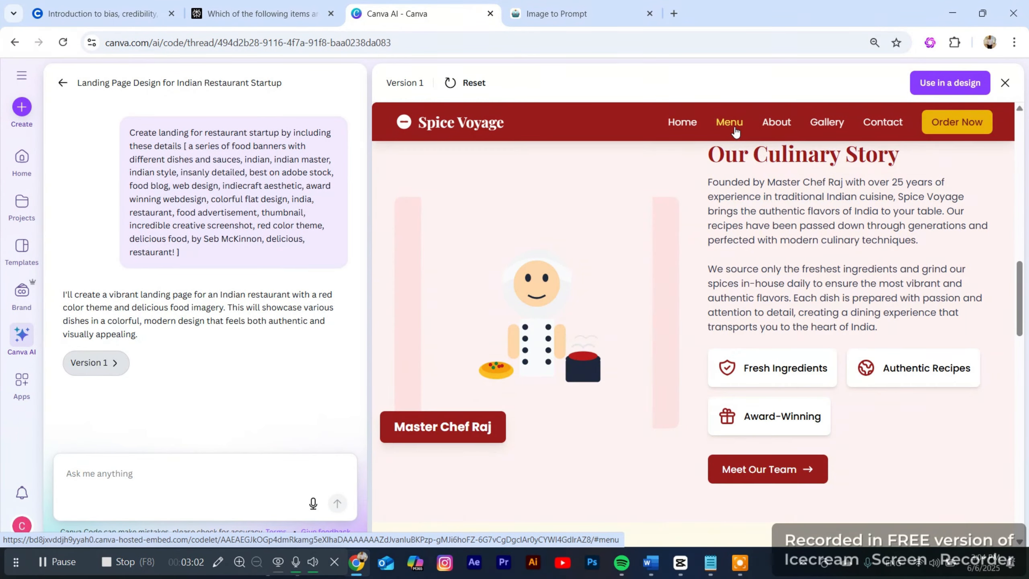
click(682, 123)
scroll(1023, 279, down, 10)
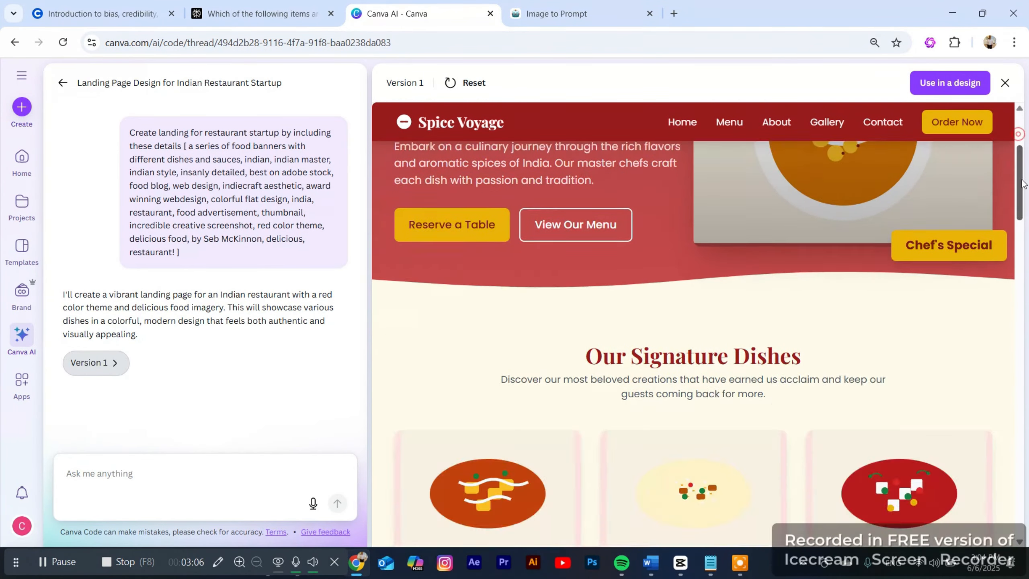
drag(1023, 274, 1022, 168)
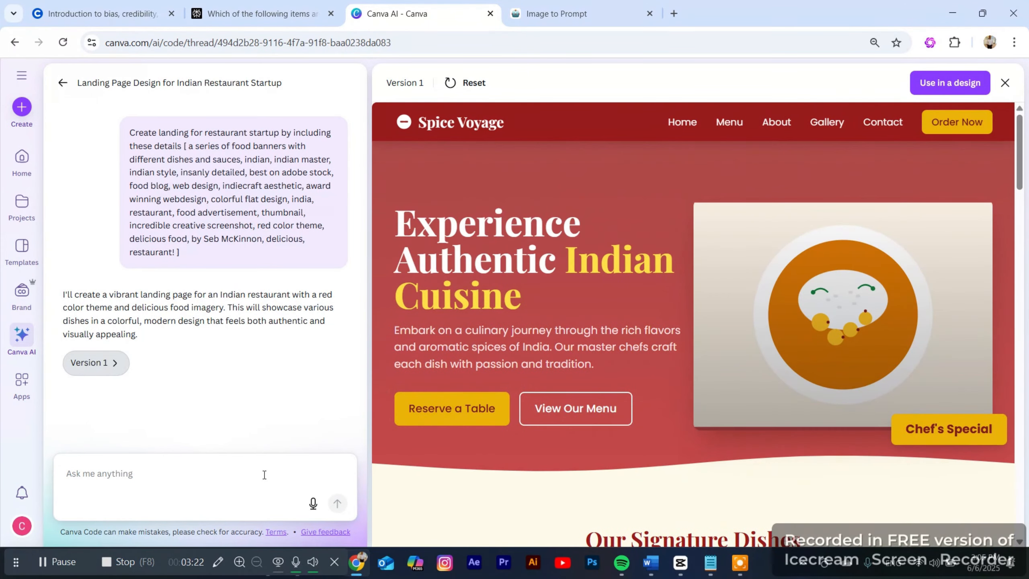
- Use the generated restaurant landing page in a new website design
click(945, 88)
click(891, 121)
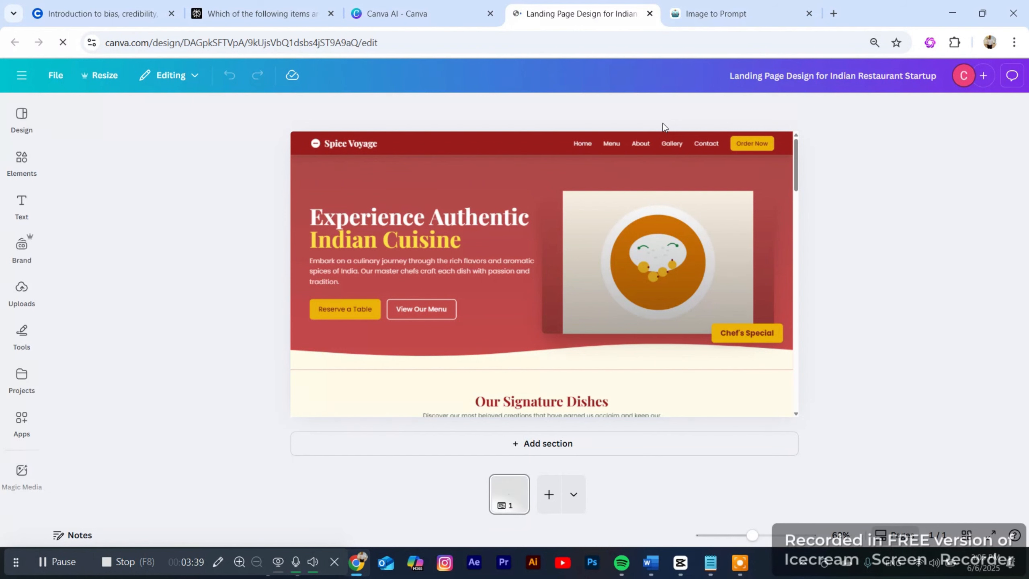
- Nudge the landing page element slightly down the canvas and apply the Energetic style of Magic Animate to the design
click(555, 231)
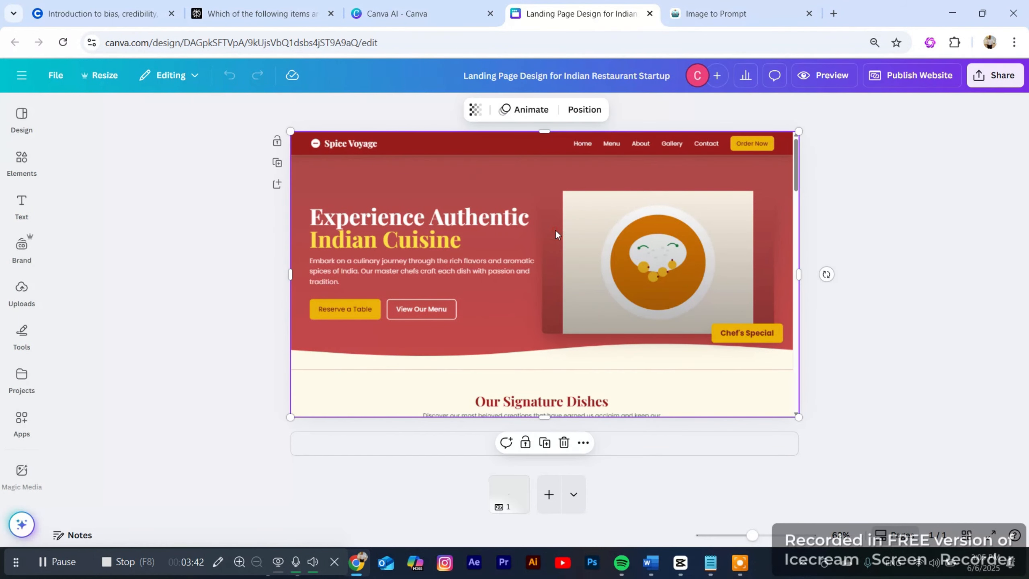
click(528, 110)
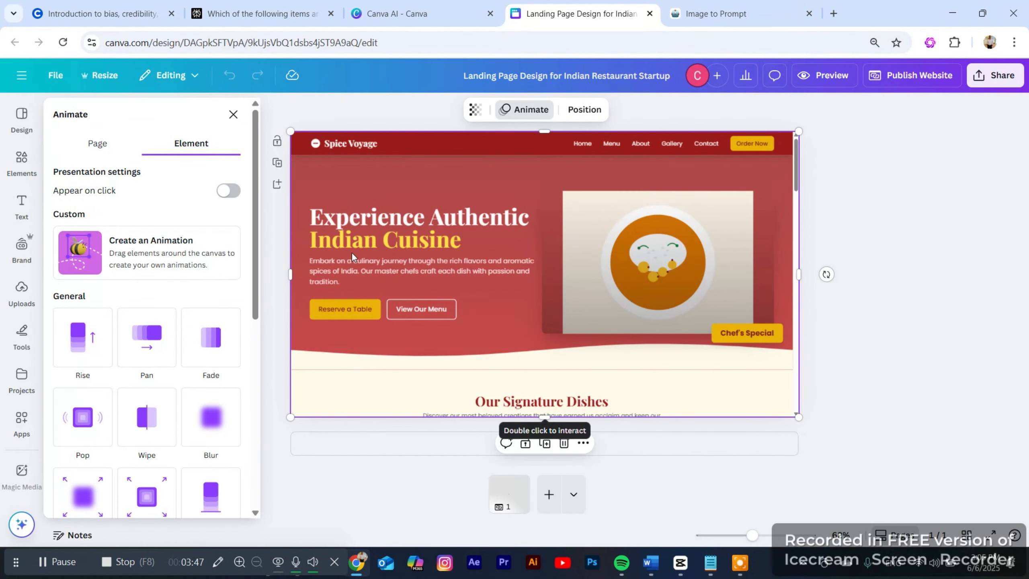
mouse_move(790, 170)
mouse_down()
mouse_move(790, 193)
mouse_move(790, 175)
mouse_up()
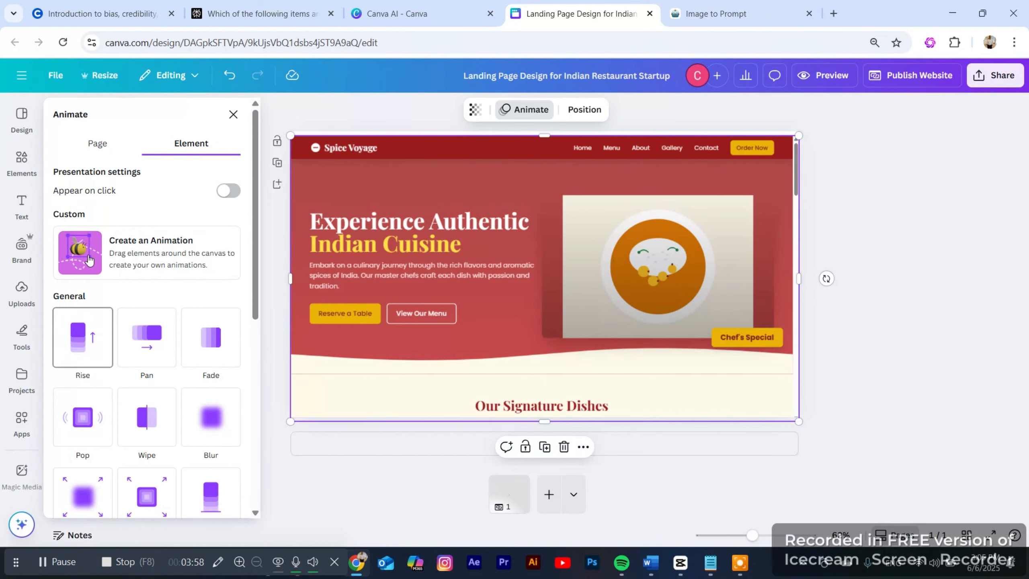
click(98, 143)
click(151, 213)
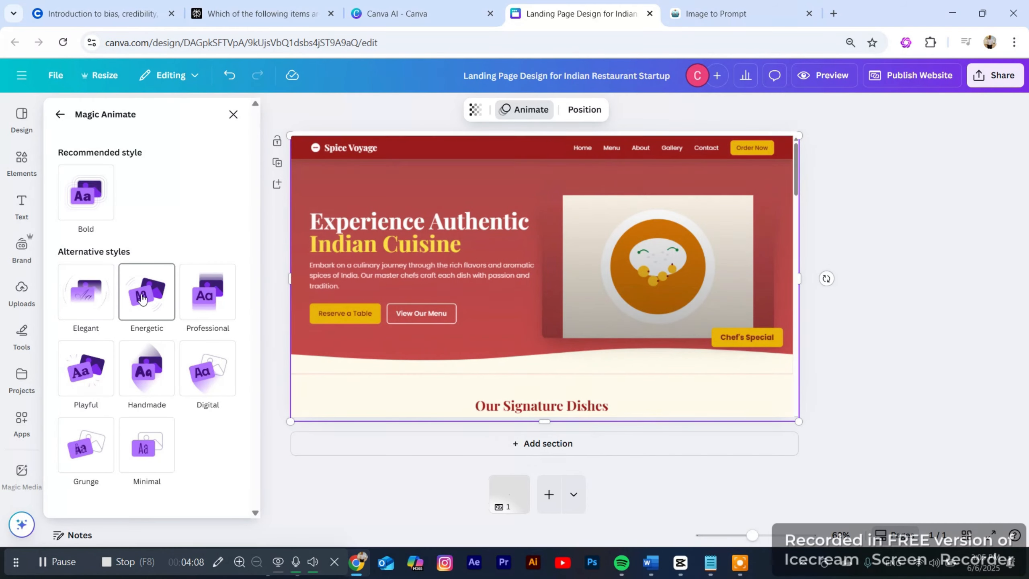
click(142, 297)
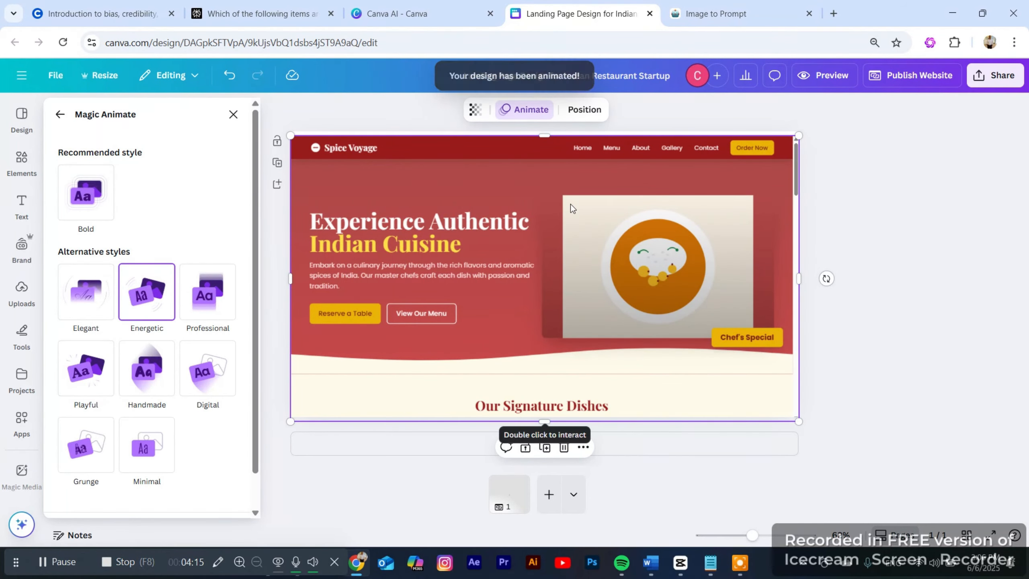
- Preview the animated website, look through the landing page, and close the preview
click(809, 79)
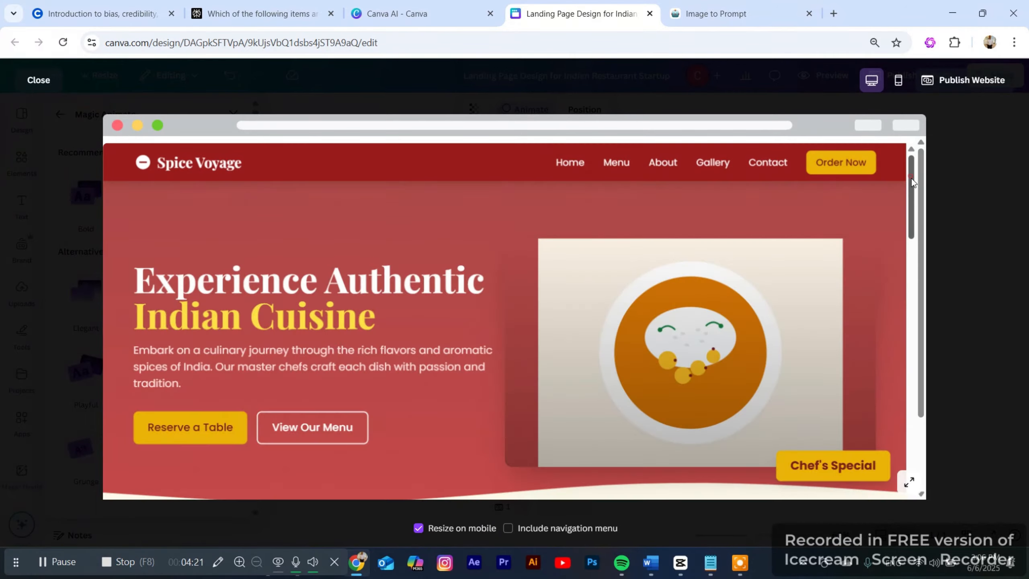
mouse_move(912, 175)
mouse_down()
mouse_move(912, 426)
mouse_move(909, 166)
mouse_up()
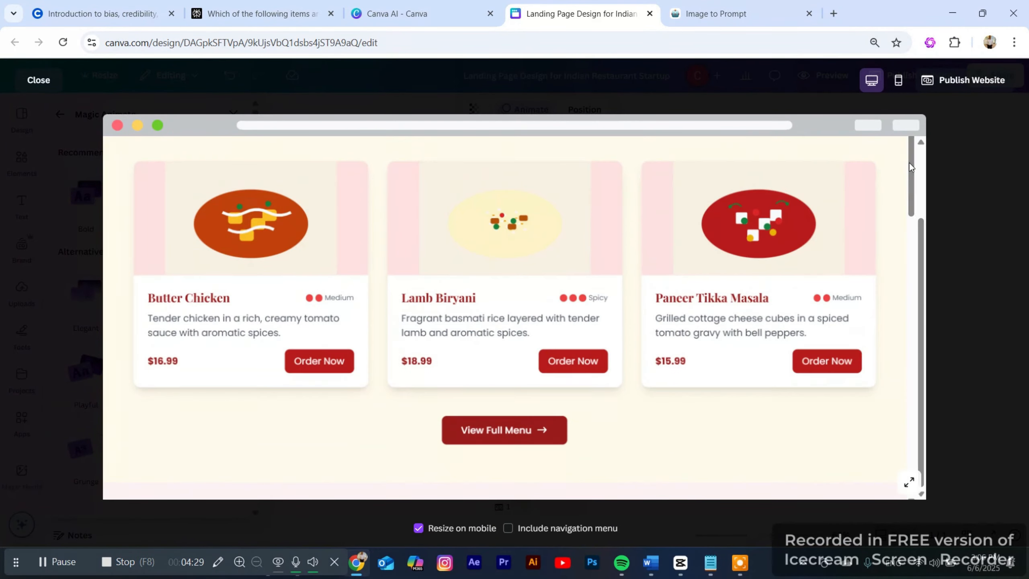
click(38, 80)
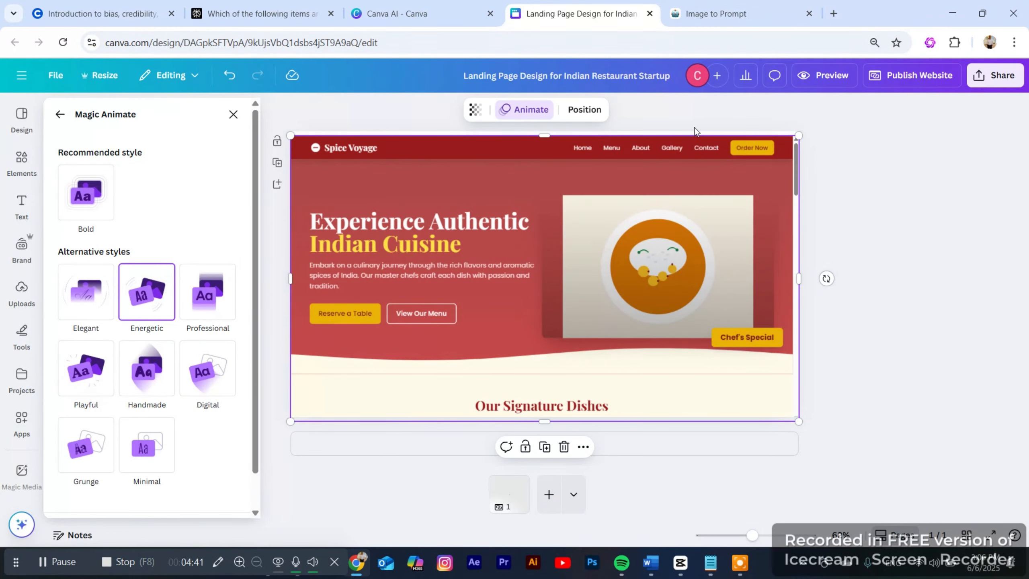
- Return to the Canva AI chat, open its landing page response as a Canva doc, and look through the HTML code
click(440, 16)
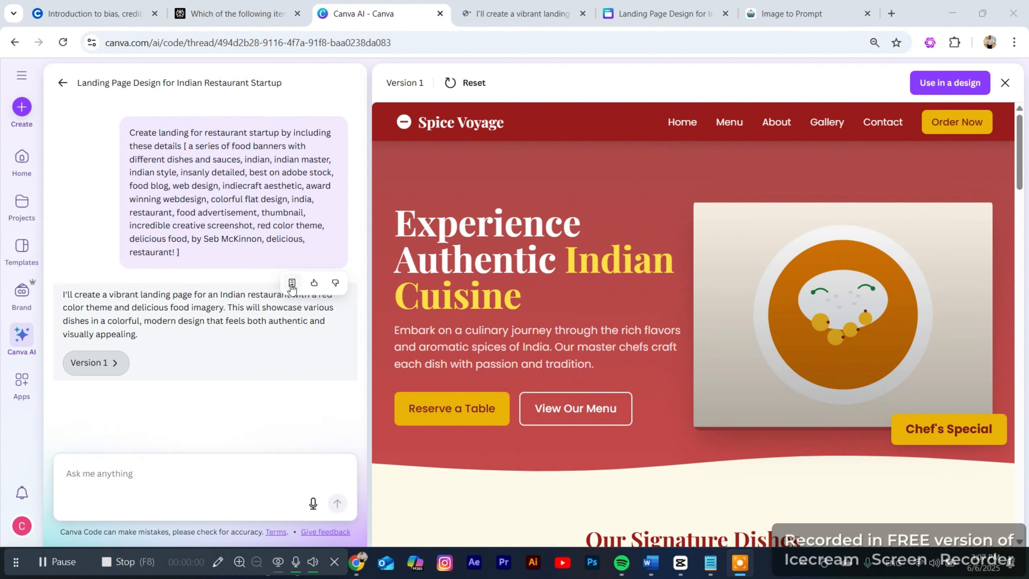
click(293, 285)
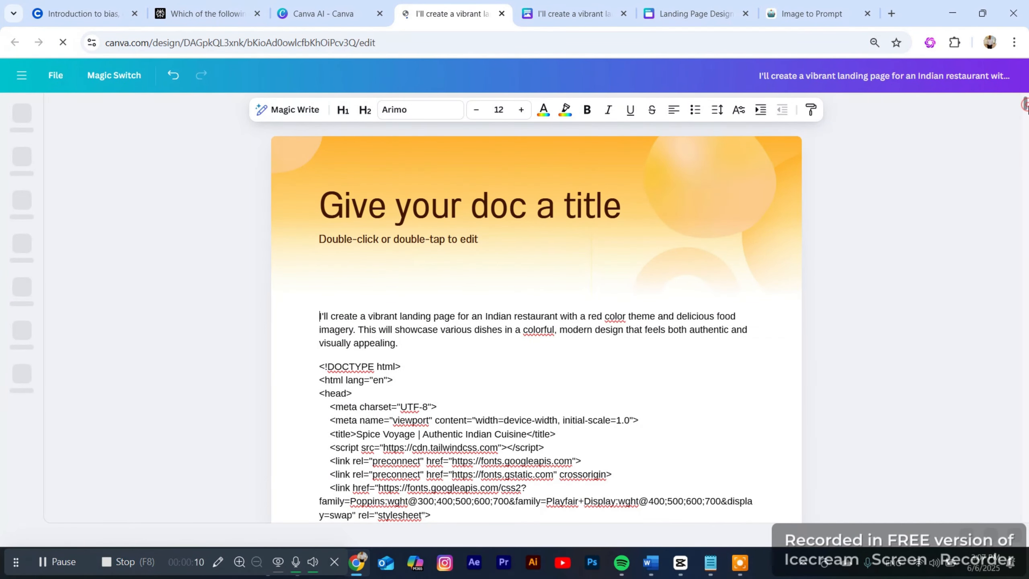
drag(1025, 103, 1015, 143)
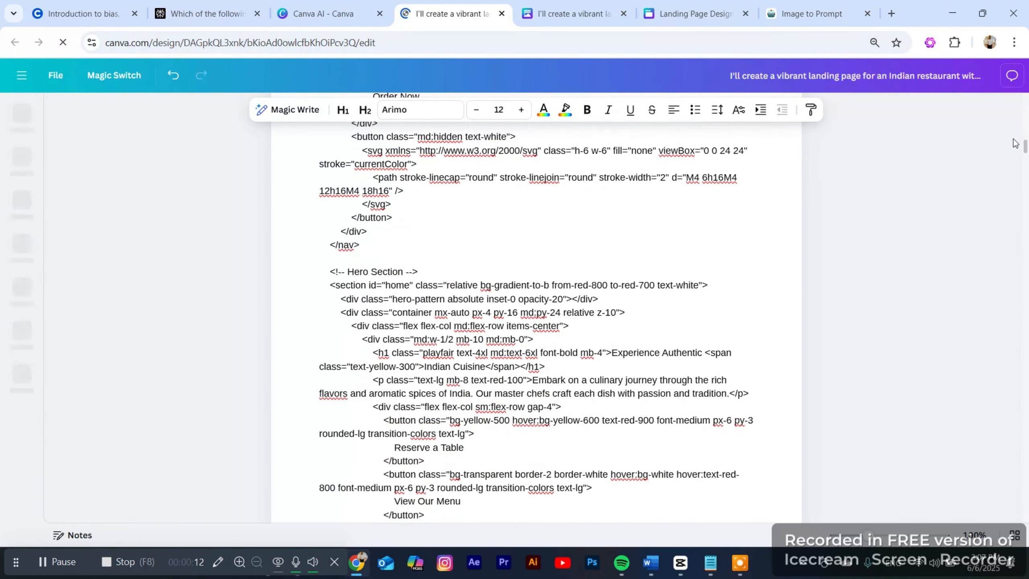
scroll(722, 188, up, 2)
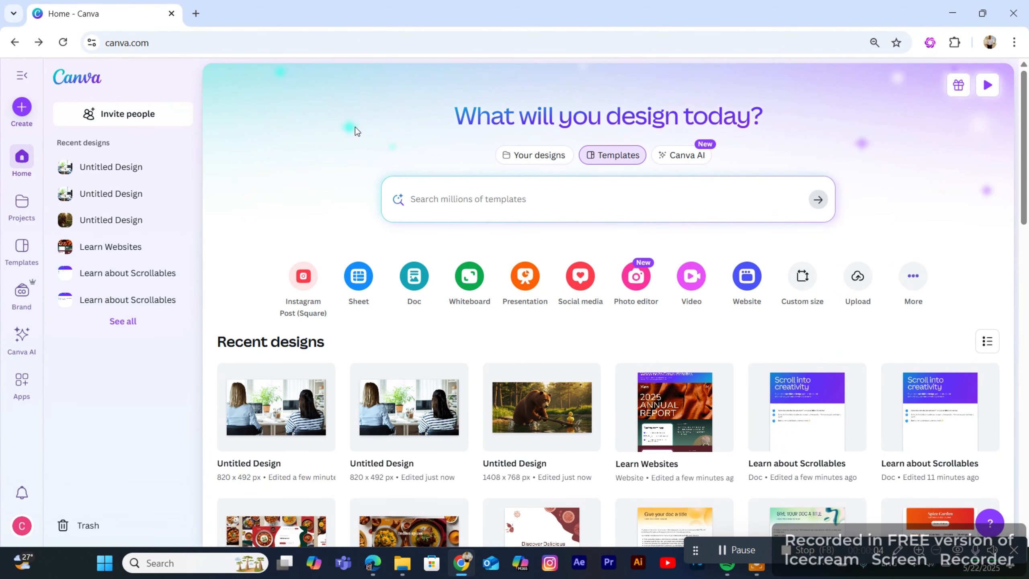
- Generate 16:9 images with Canva AI from the prompt "Family spending there leisure time in restaurant"
click(680, 155)
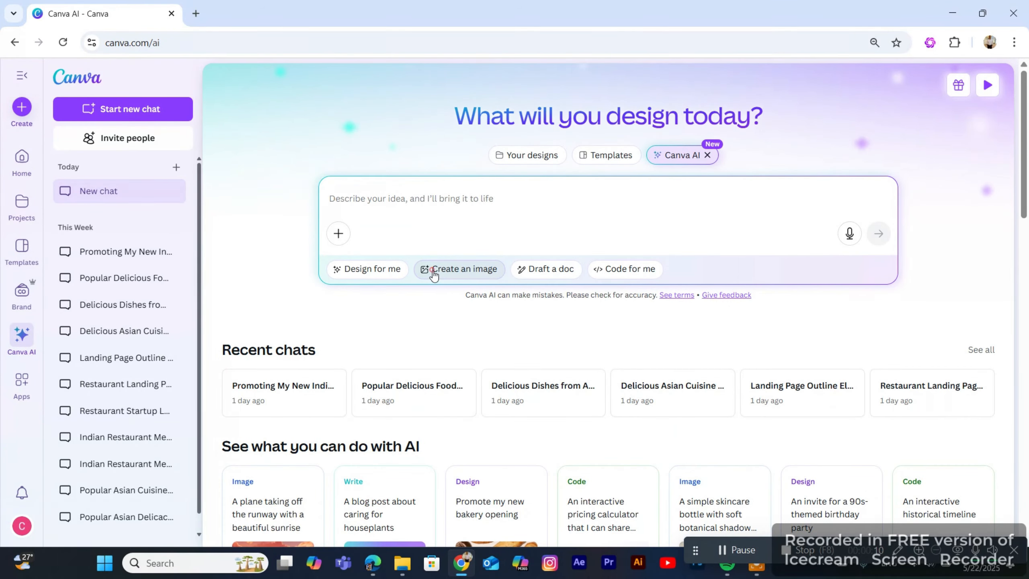
click(433, 273)
text(Design a)
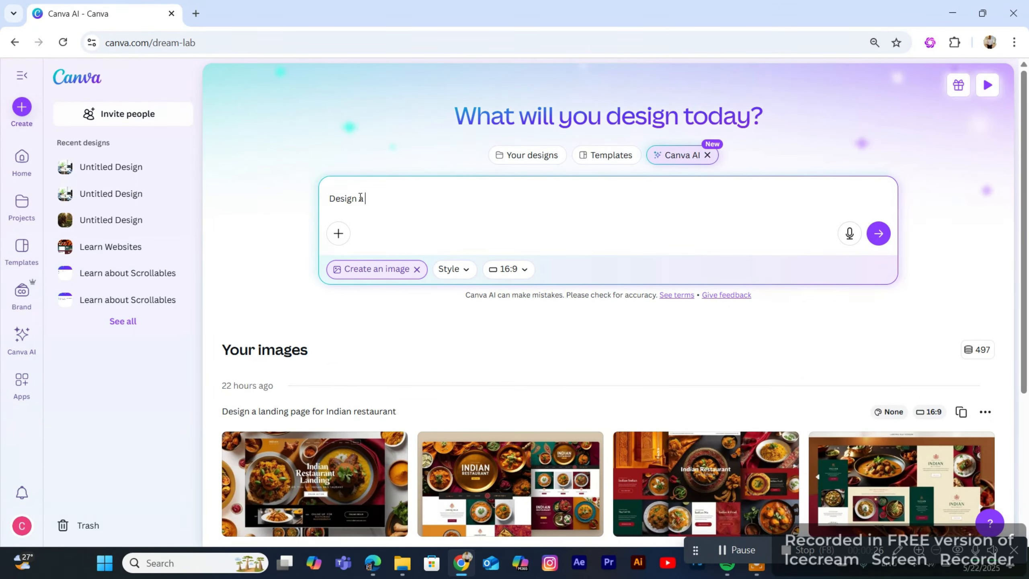
right_click(360, 198)
click(371, 207)
text(spe)
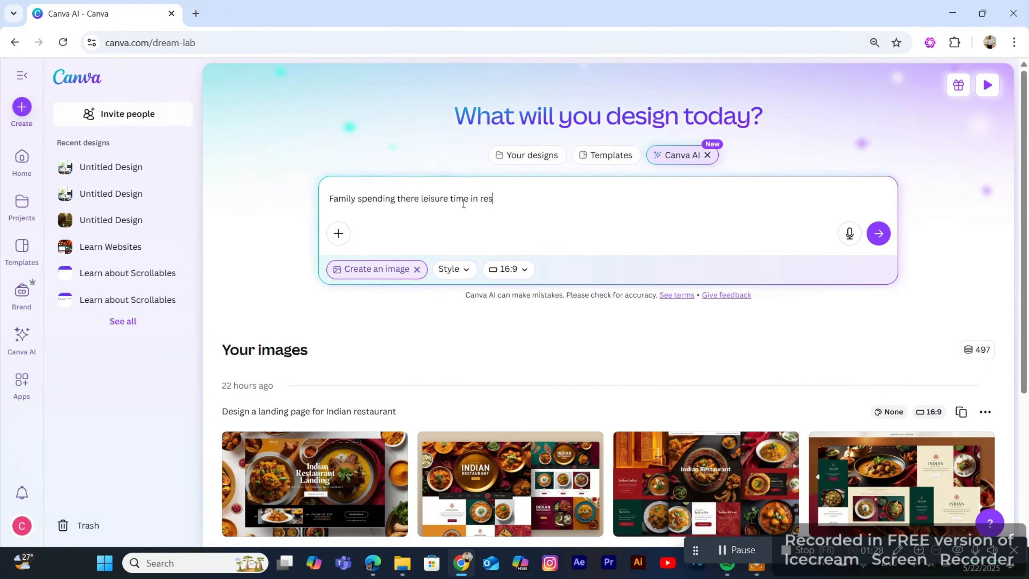
right_click(501, 198)
click(543, 209)
key(Return)
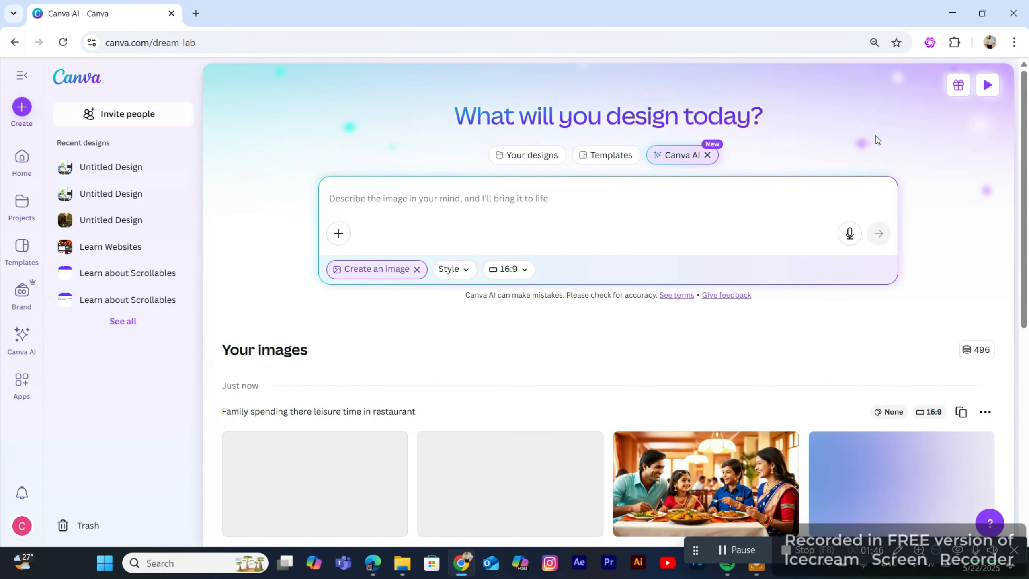
- Download the generated image of the Indian family at the restaurant table and open it for editing in a new design
scroll(695, 259, down, 2)
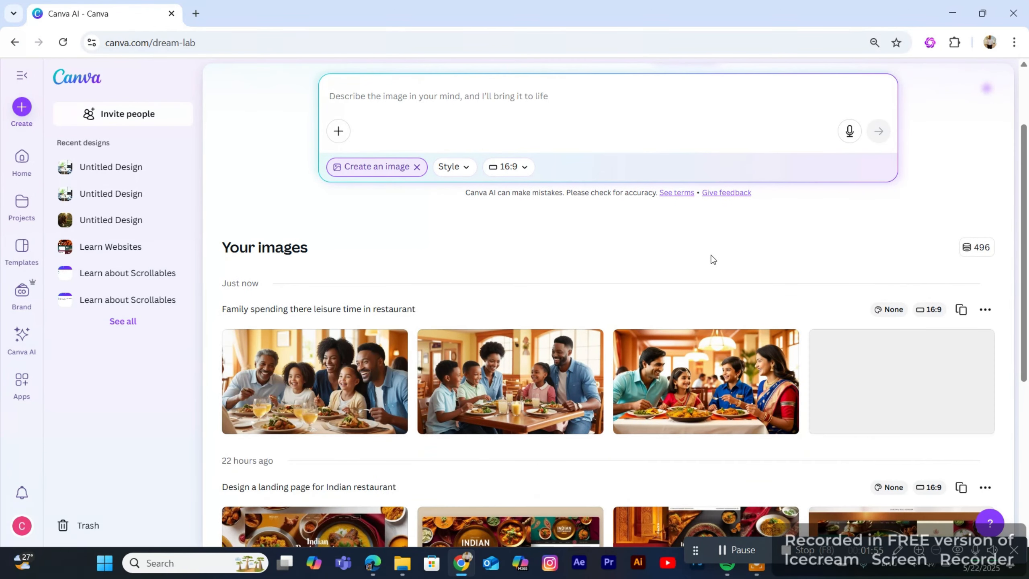
mouse_move(767, 420)
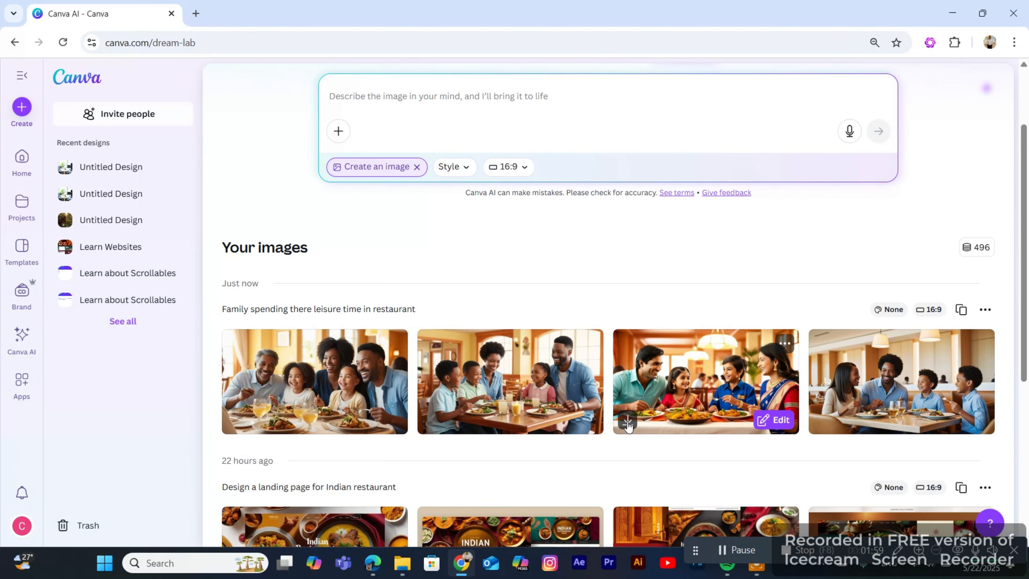
click(774, 420)
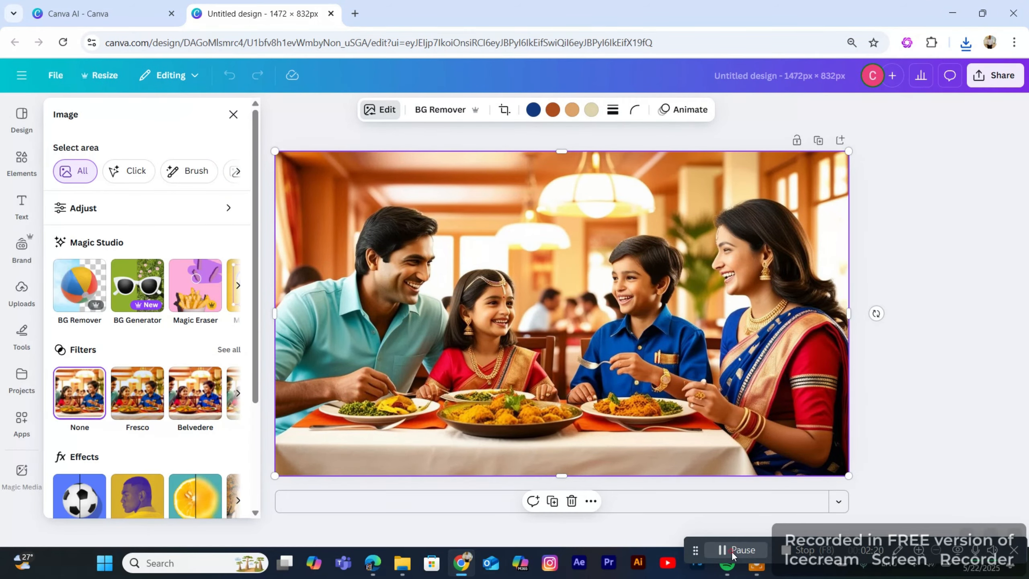
- Close the image design and open the Photo editor from Canva's home page in a new browser tab
click(330, 13)
click(196, 13)
click(479, 329)
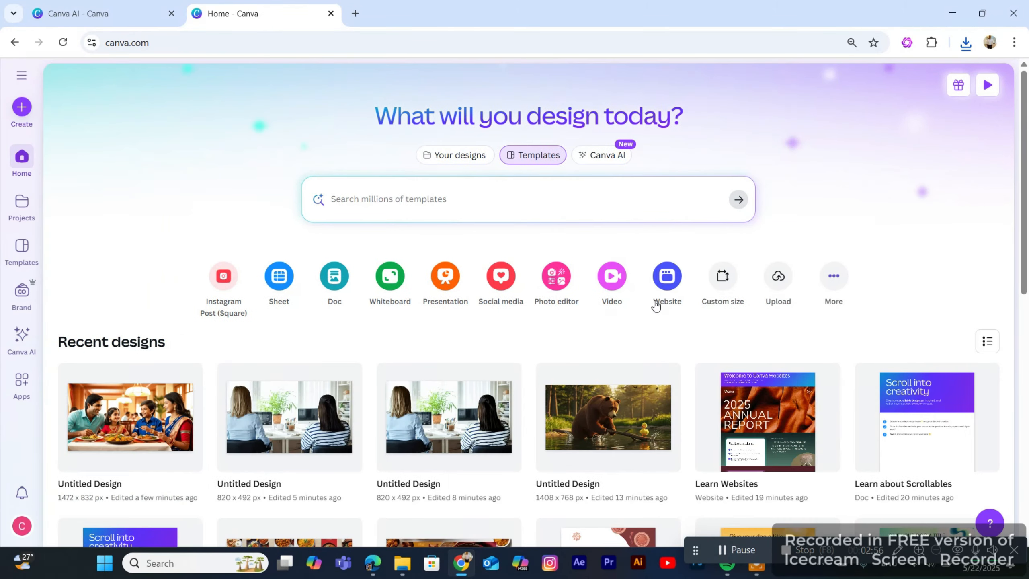
click(558, 286)
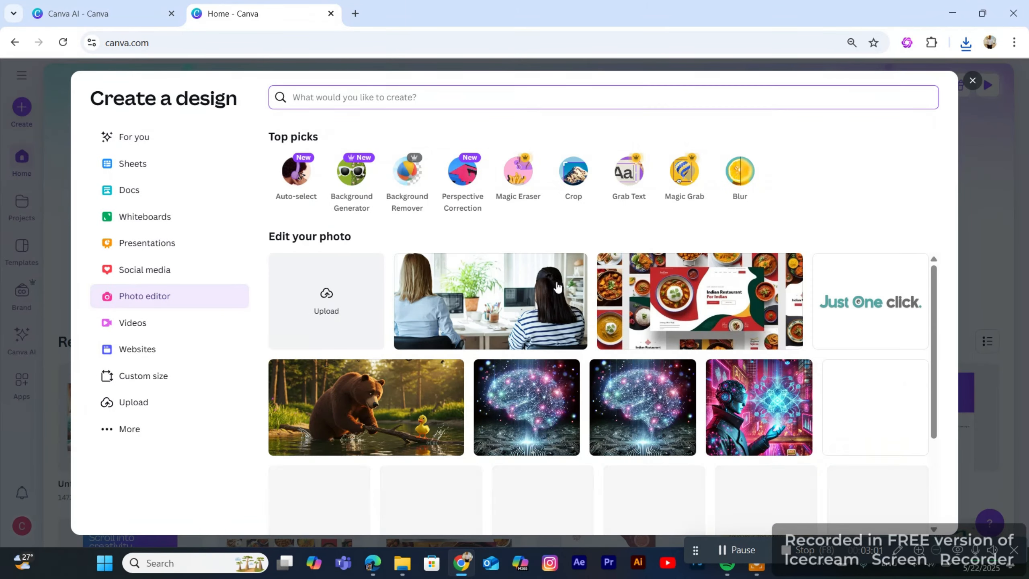
- Upload the image "Family spending there leisure time in restaurant (1)" to the photo editor and create a design from it
click(320, 292)
click(383, 299)
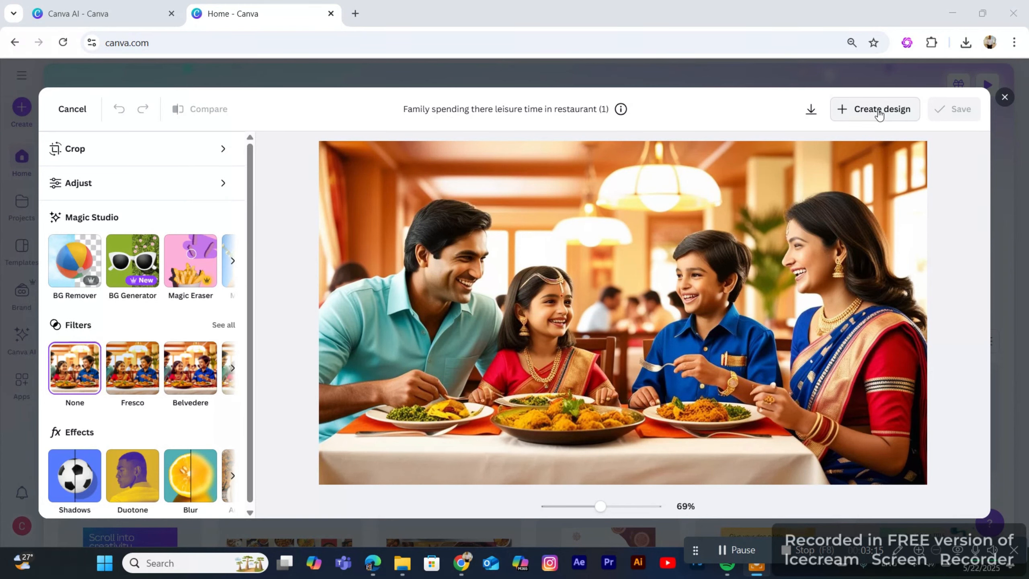
click(850, 112)
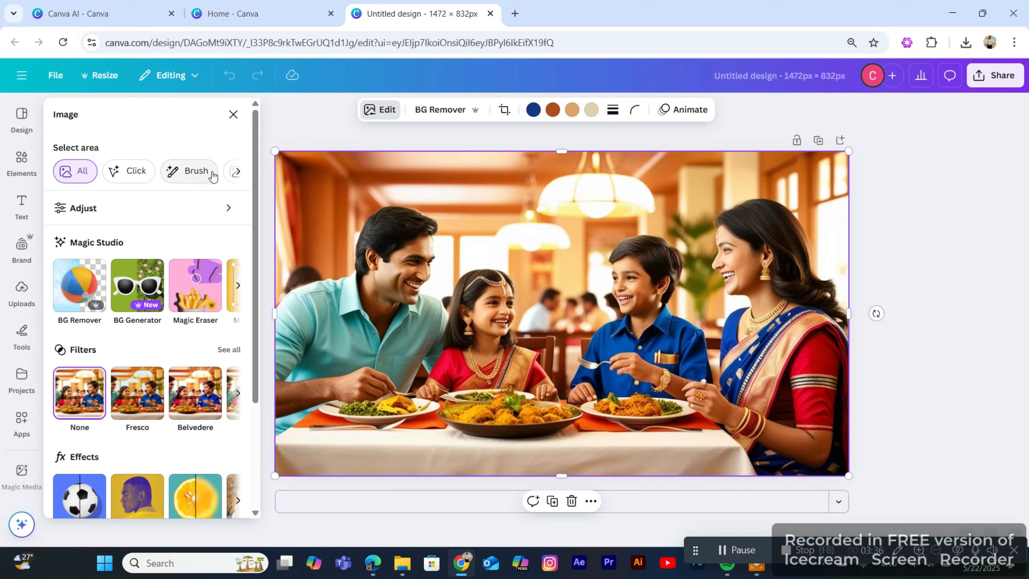
- Use the Click area selection to select the people in the family restaurant image
click(240, 173)
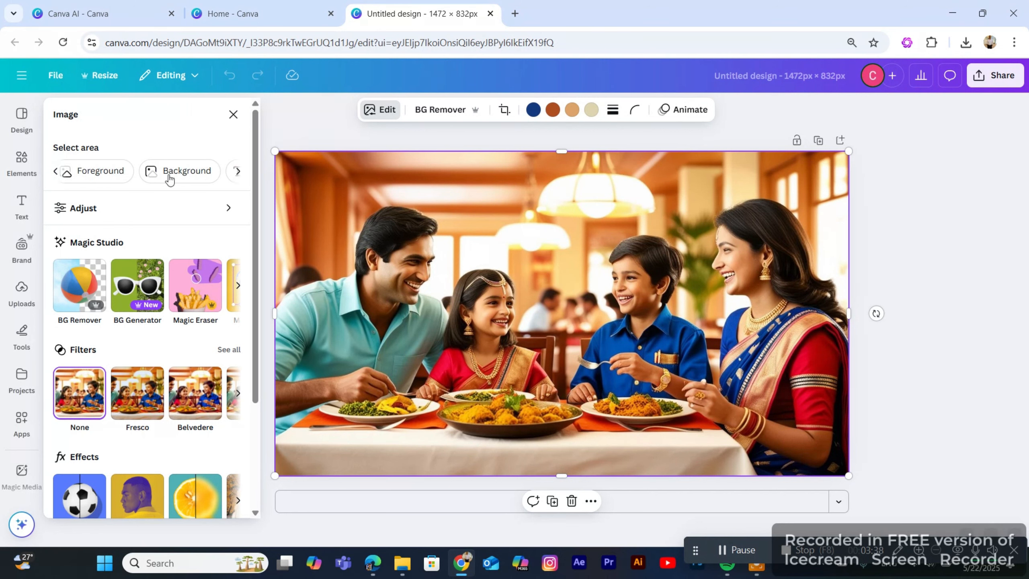
click(239, 173)
click(57, 173)
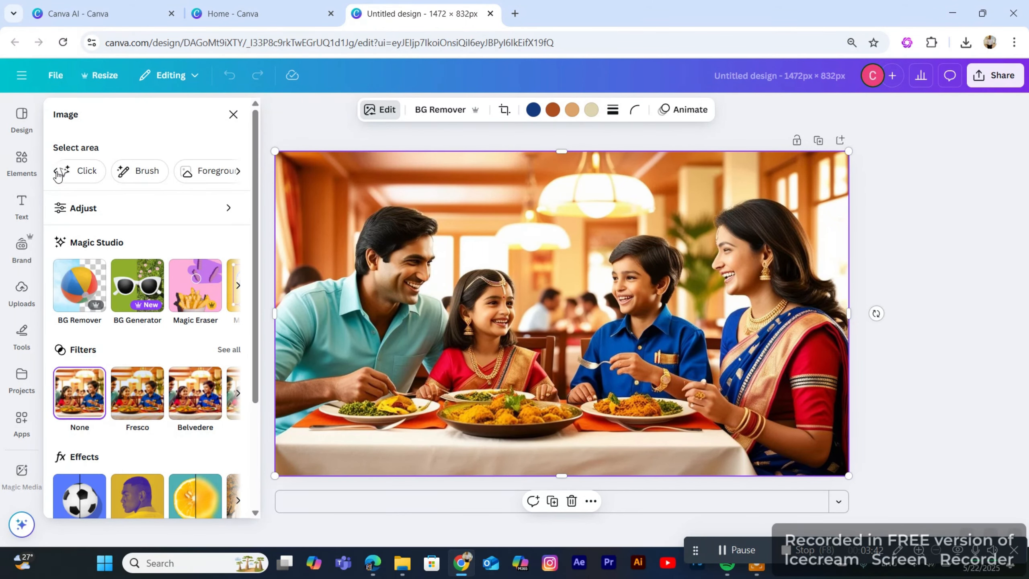
click(91, 175)
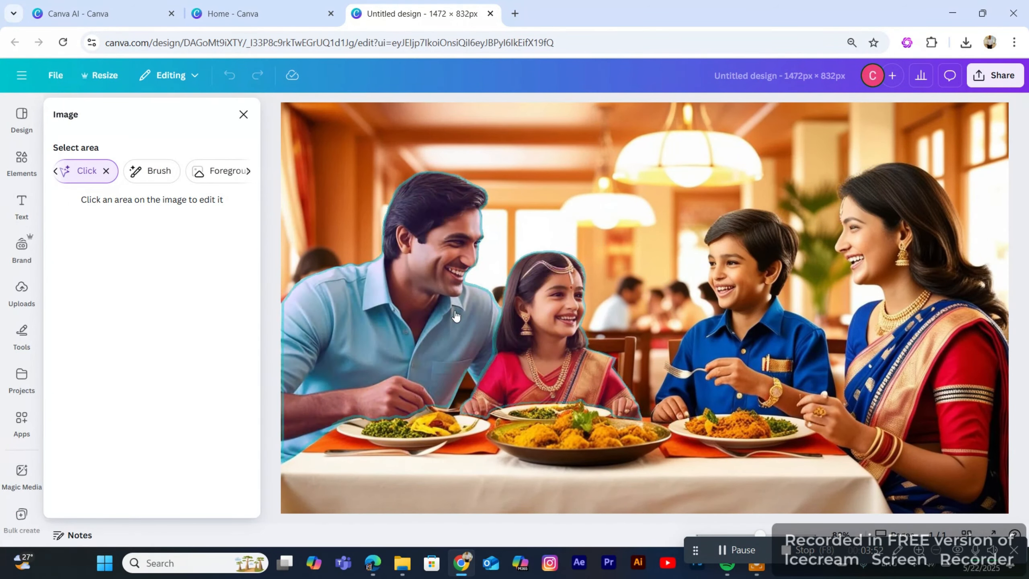
click(455, 317)
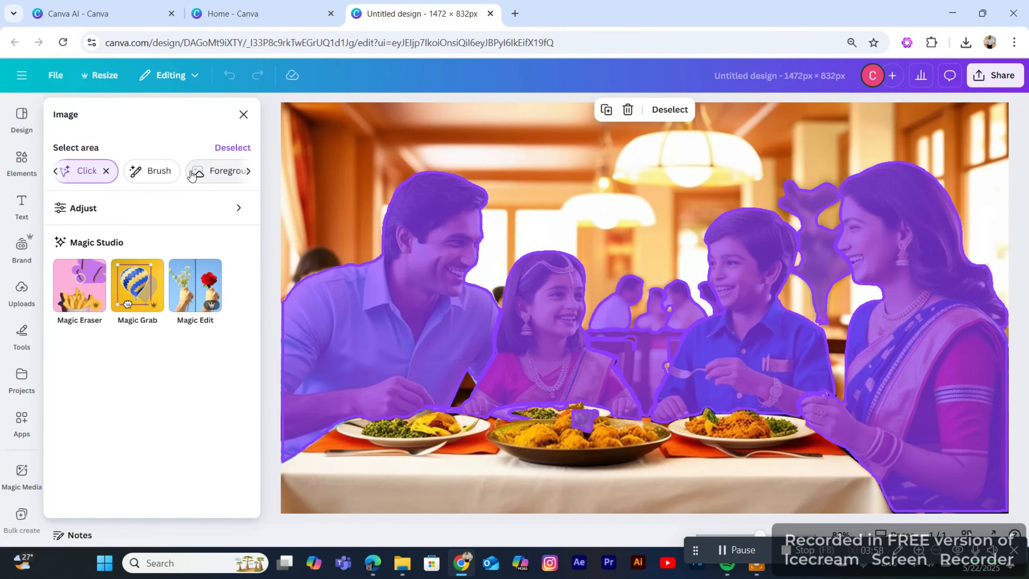
- Adjust the selected people with Temperature 16, Brightness 16 and Clarity 38
click(175, 208)
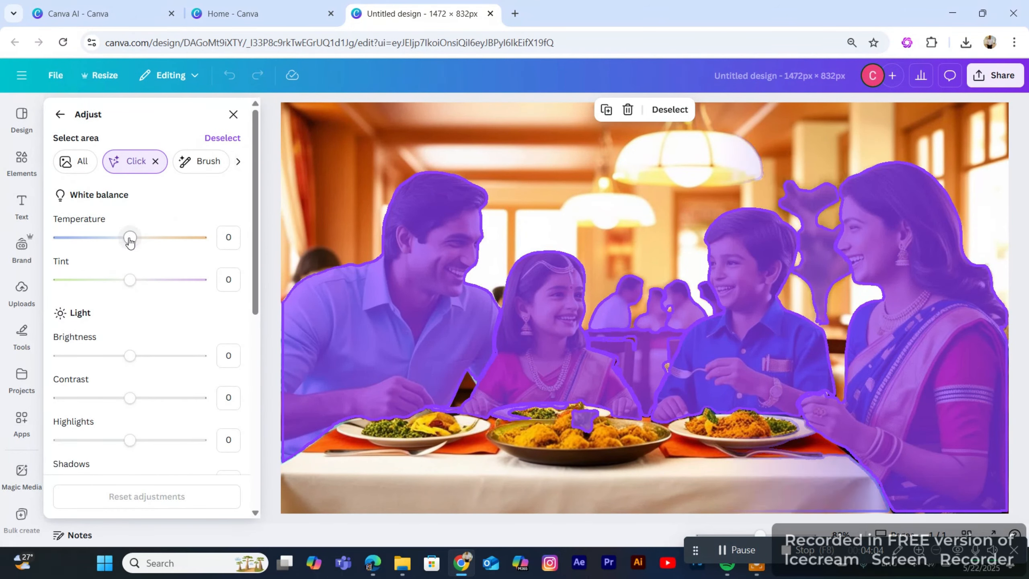
drag(130, 238, 141, 239)
drag(130, 355, 142, 357)
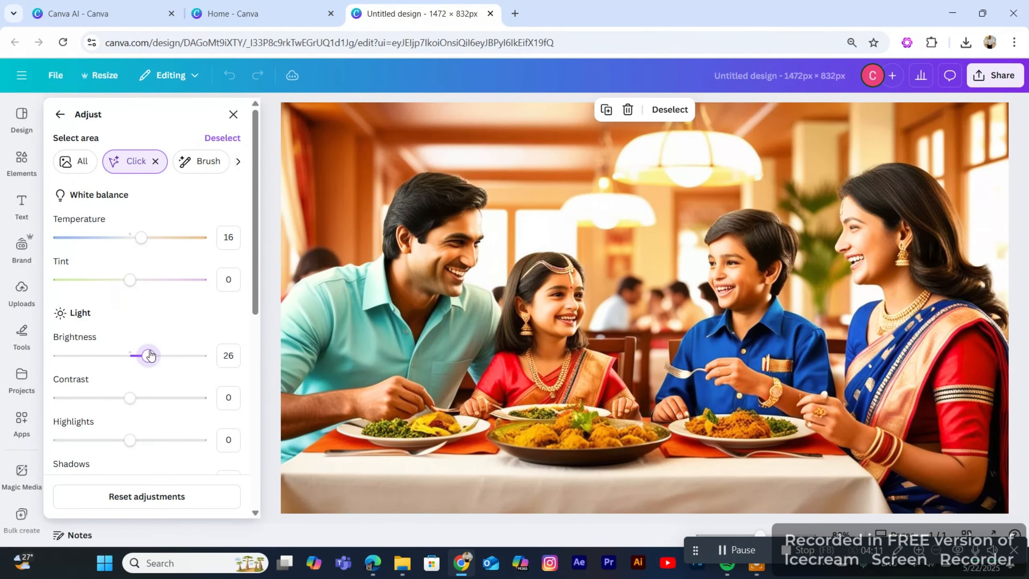
drag(253, 255, 266, 428)
drag(131, 427, 158, 429)
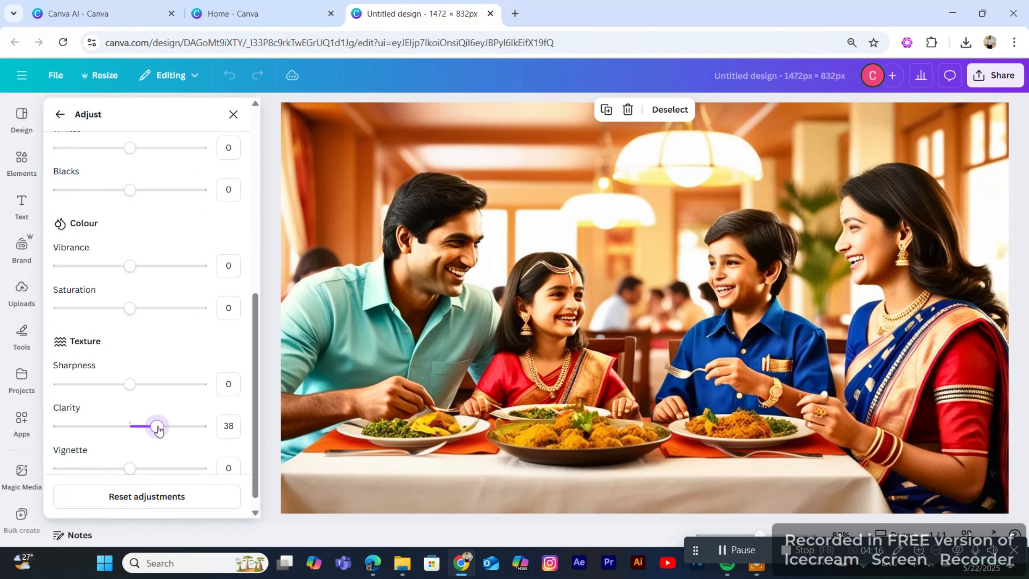
drag(254, 360, 256, 138)
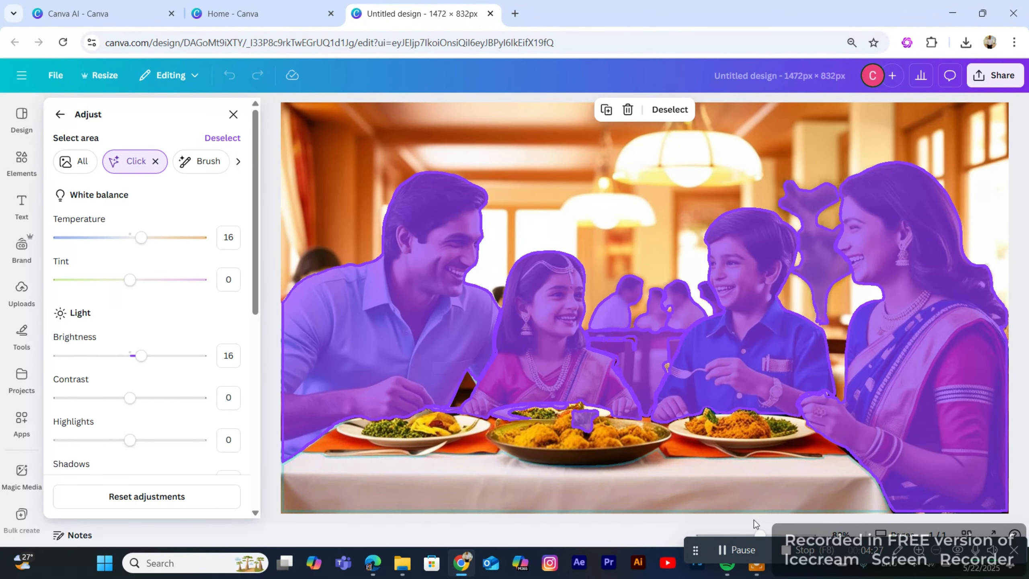
- Select the background area of the family image and remove it with BG Remover
click(55, 117)
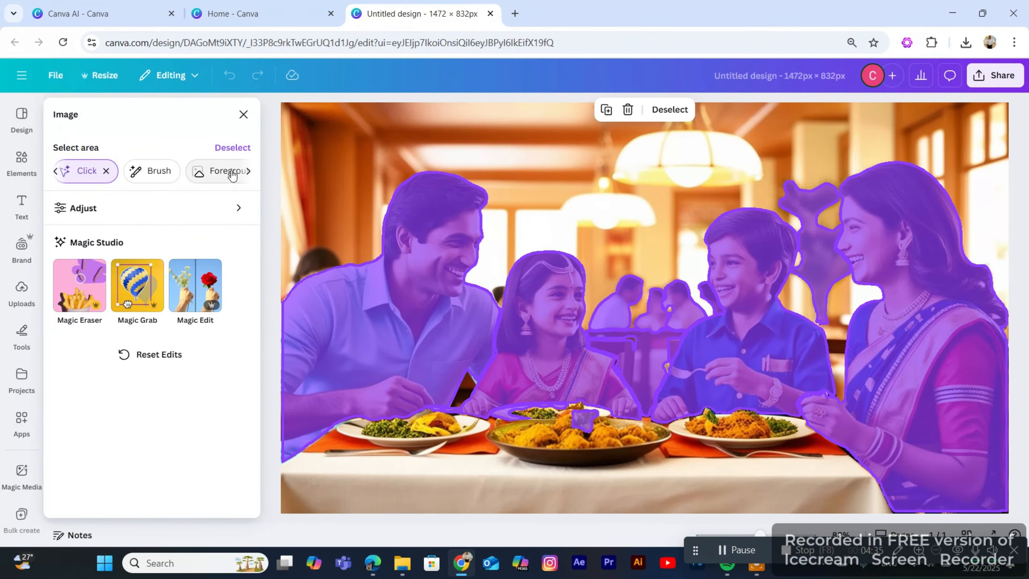
click(249, 172)
click(165, 172)
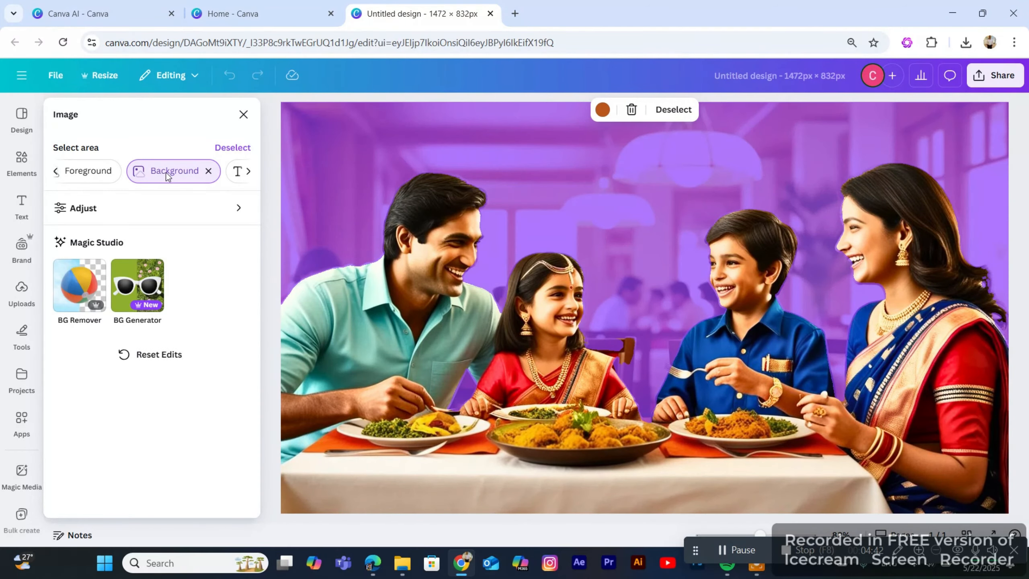
click(71, 284)
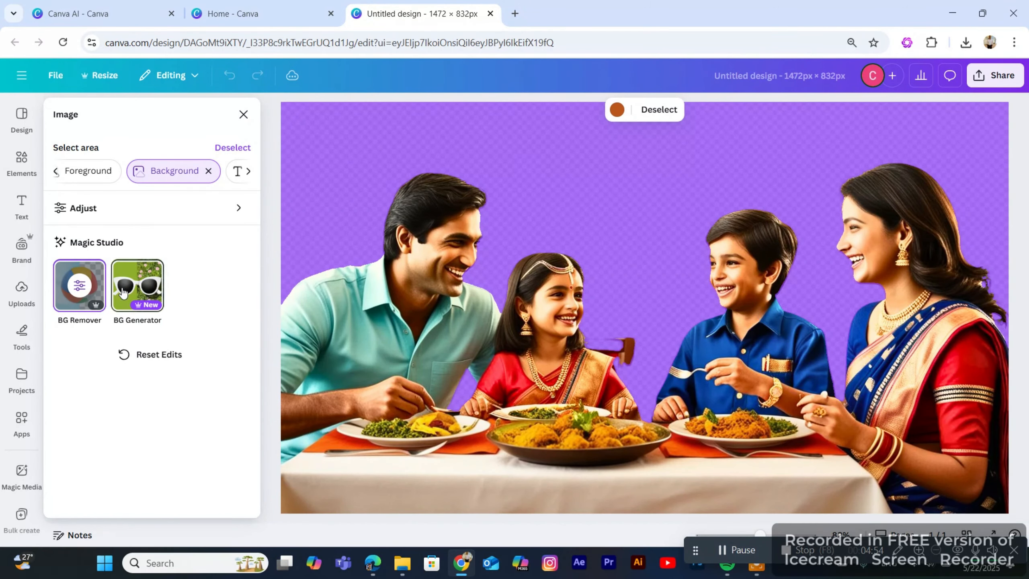
- Generate a new background from the suggested prompt about a sandy beach during sunset with flowing sunlight
click(139, 288)
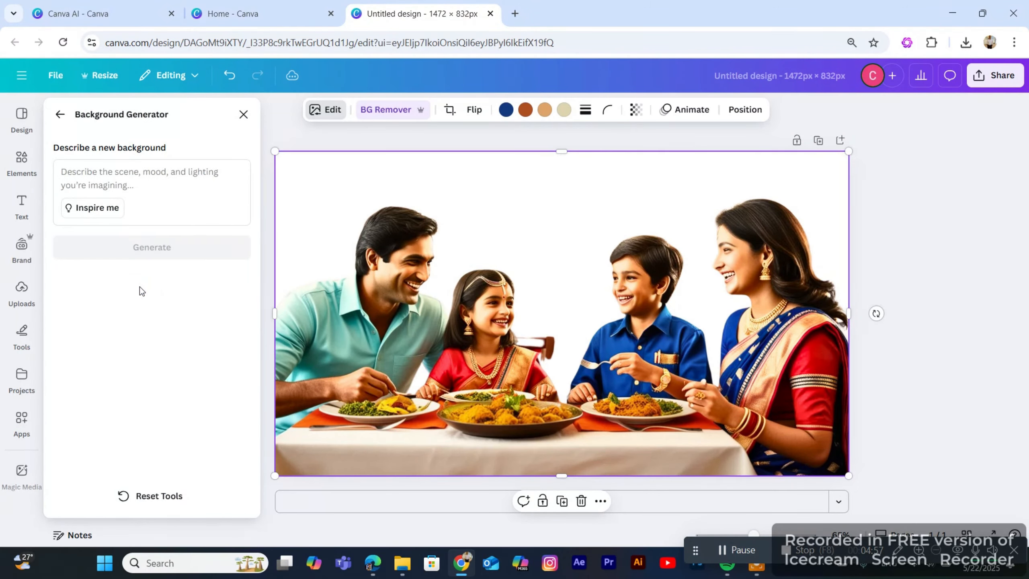
click(99, 210)
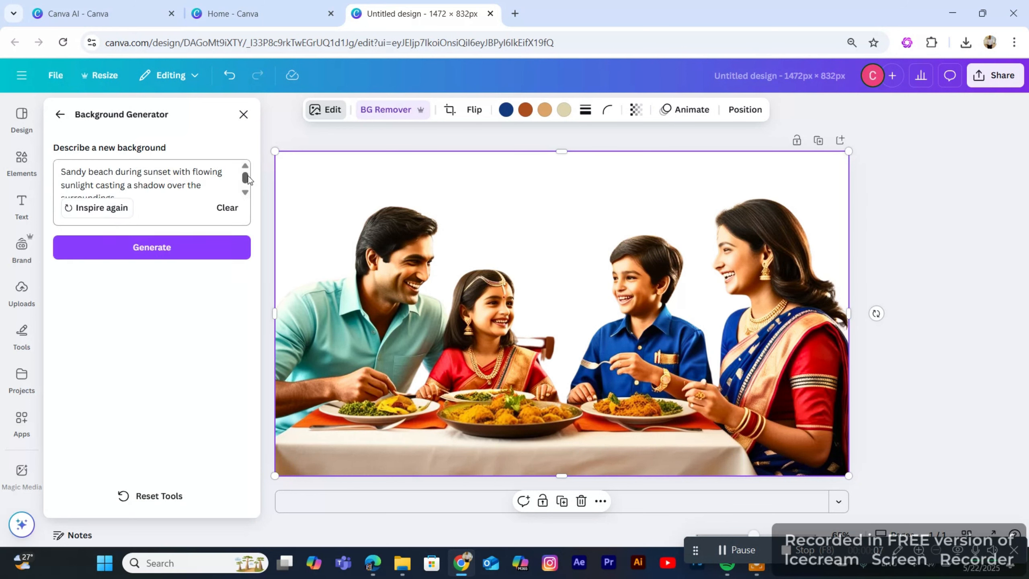
drag(245, 179, 246, 184)
click(163, 251)
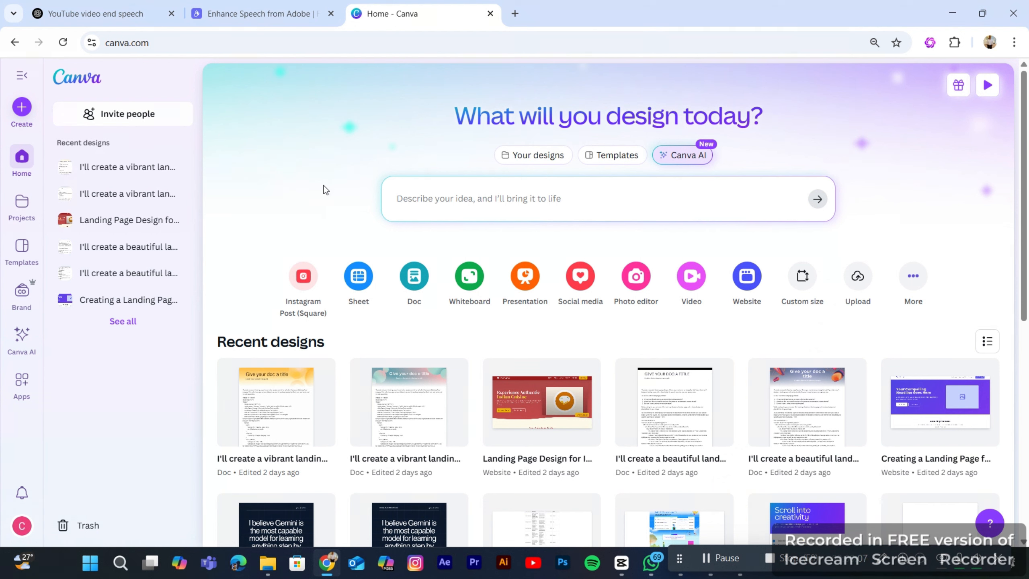
- Open the family restaurant image in the Photo editor and fine-tune its vertical and horizontal crop perspective
click(636, 277)
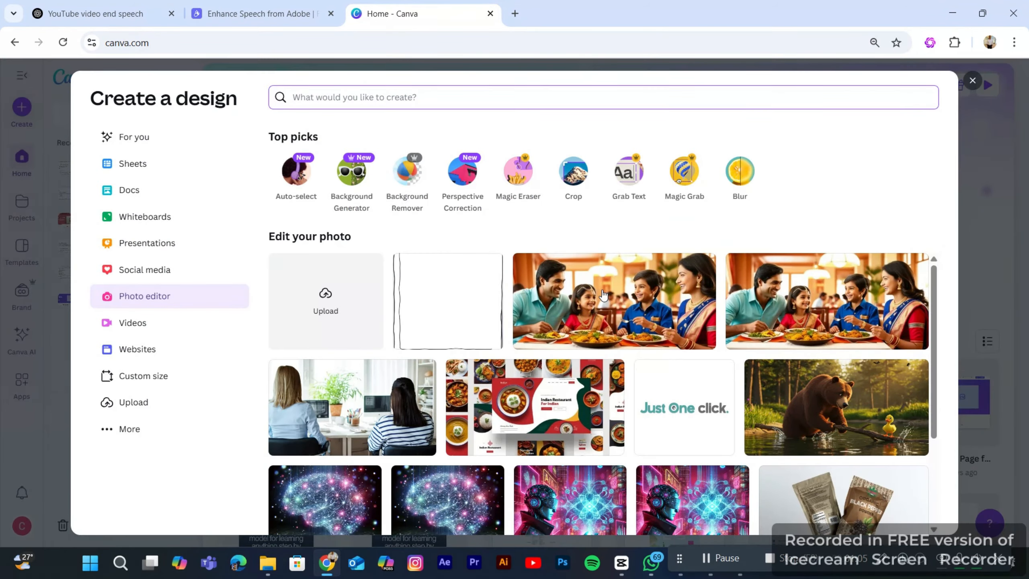
click(600, 293)
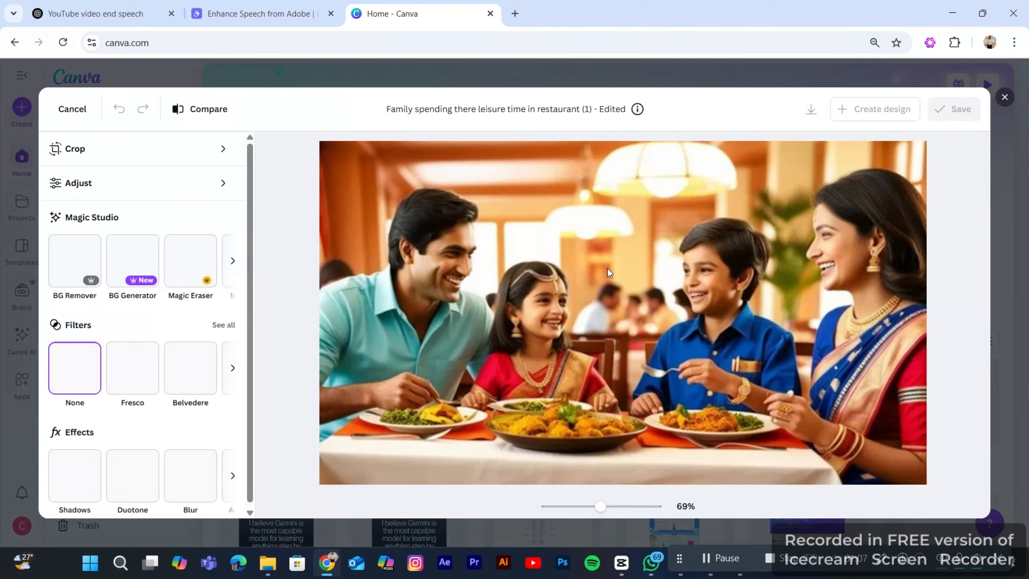
click(150, 153)
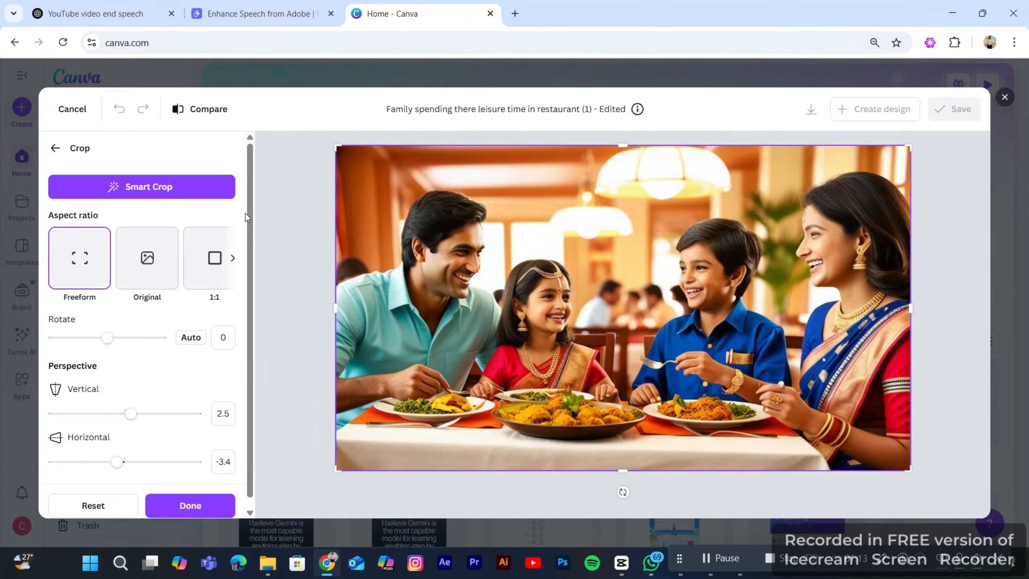
scroll(245, 213, down, 1)
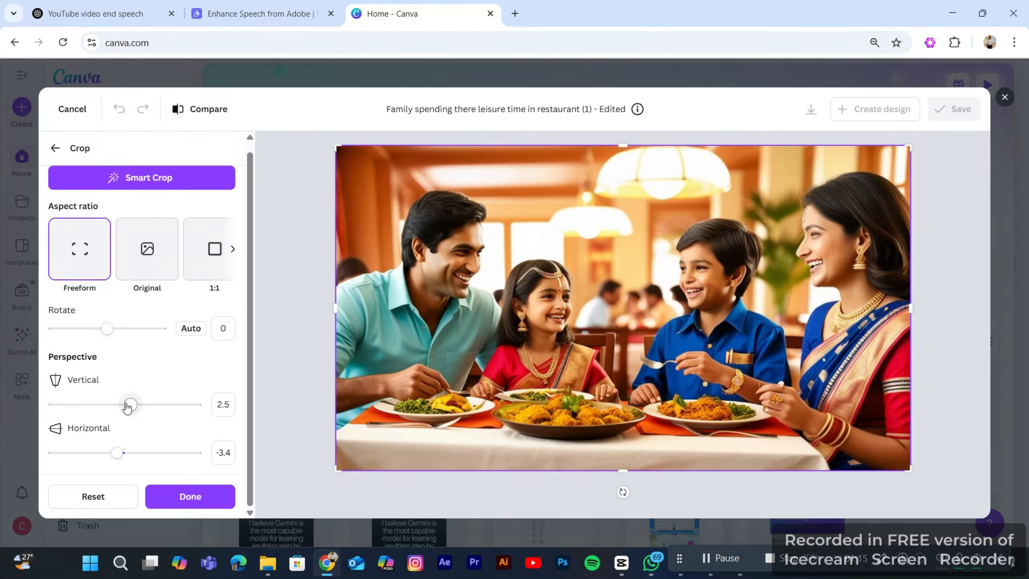
drag(127, 407, 128, 405)
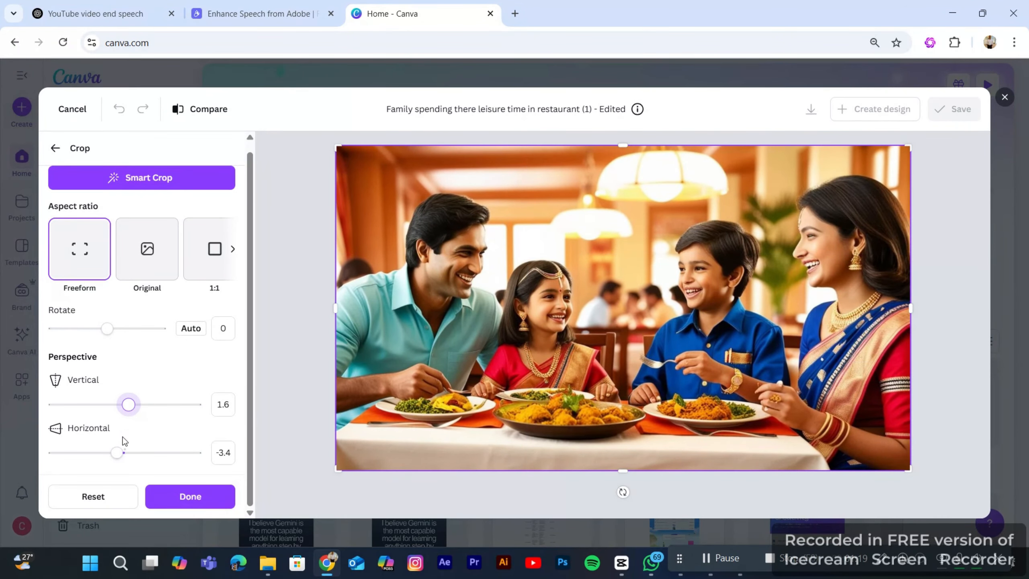
drag(117, 452, 115, 453)
drag(129, 407, 131, 407)
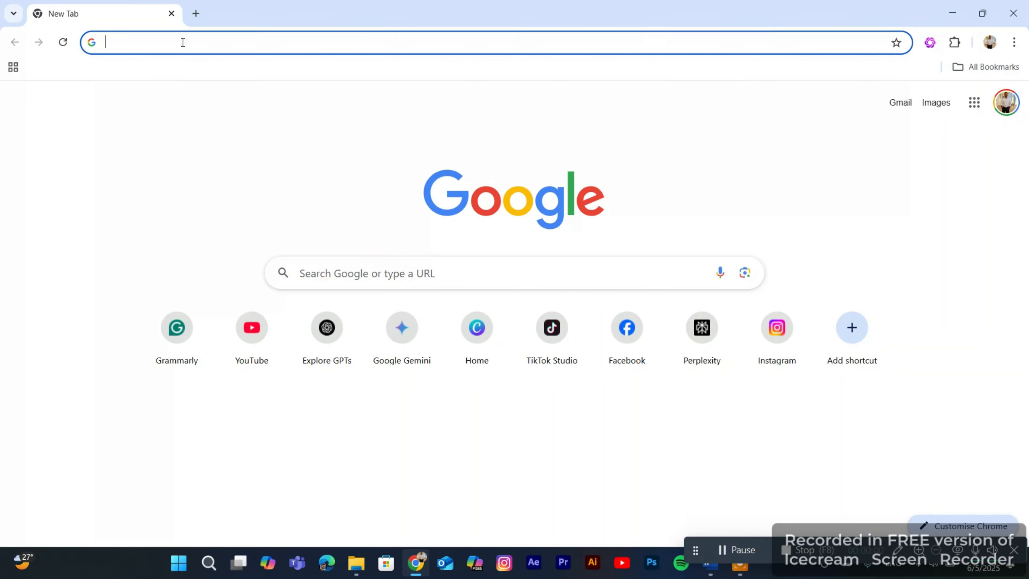
- Open Canva from the new browser tab and create a blank Sheet
click(154, 41)
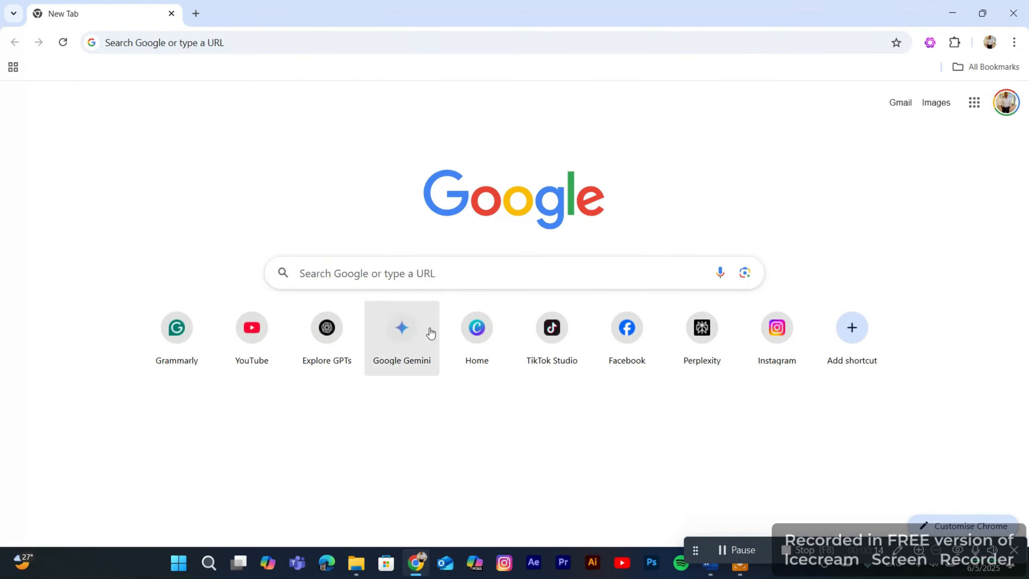
click(477, 327)
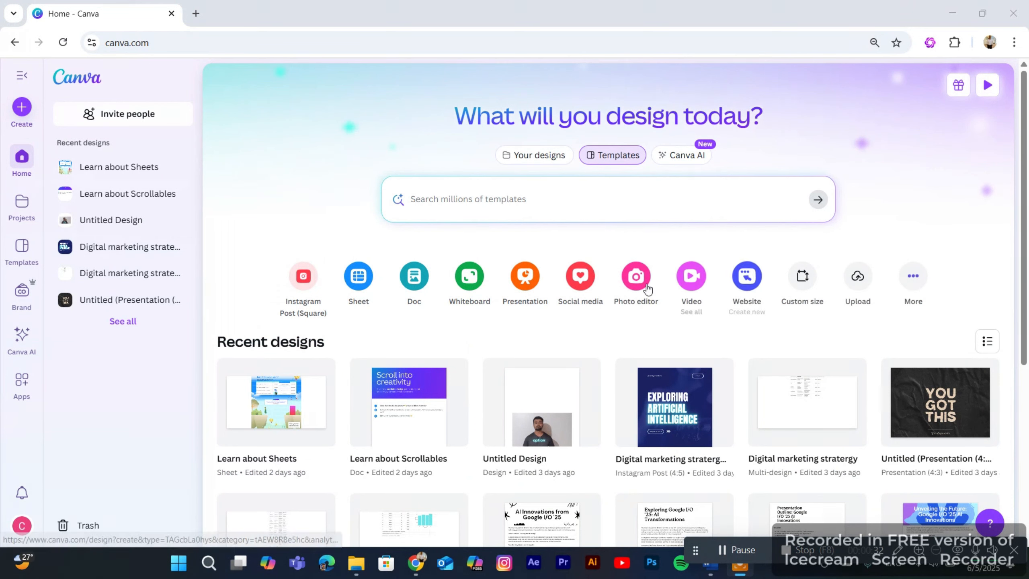
click(364, 280)
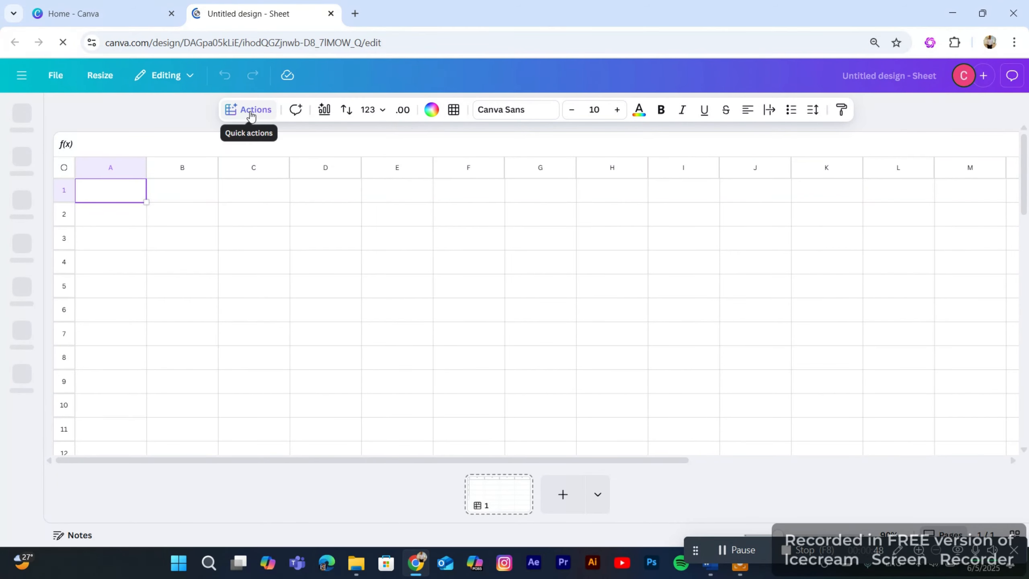
- Generate a keyword research table from the SEO Keyword Planner suggestion and insert it into the sheet
click(251, 117)
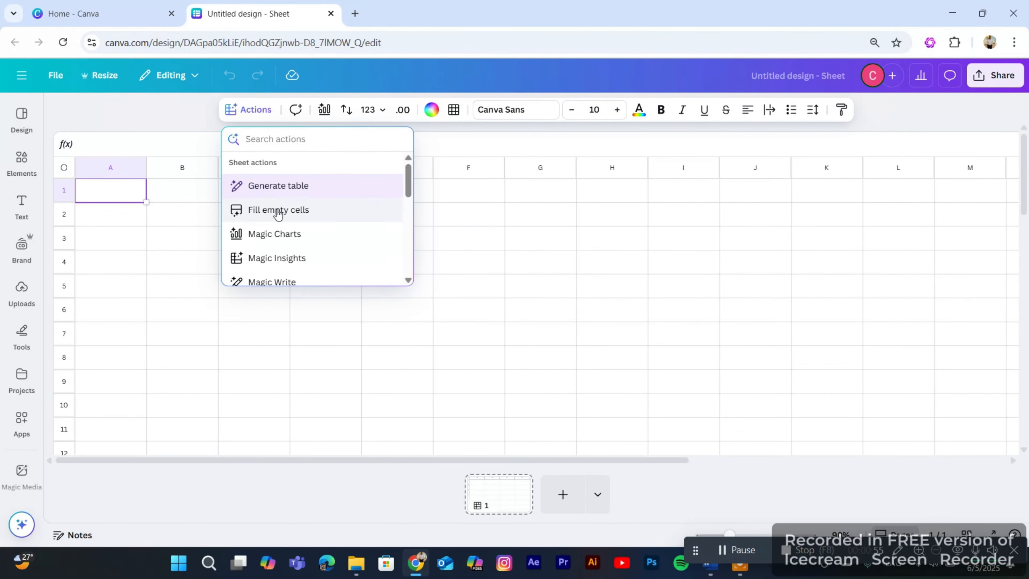
click(288, 188)
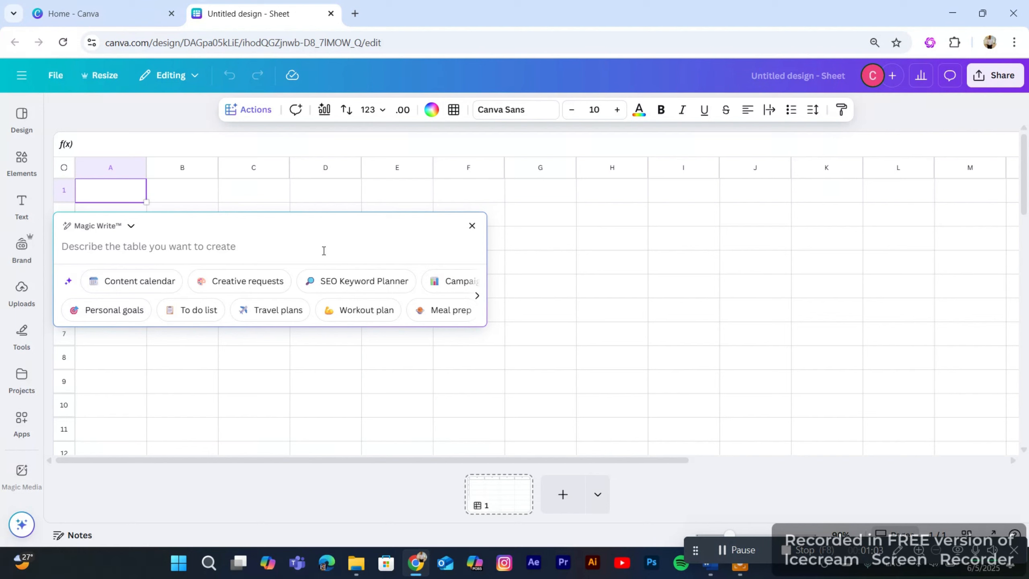
click(477, 295)
click(351, 280)
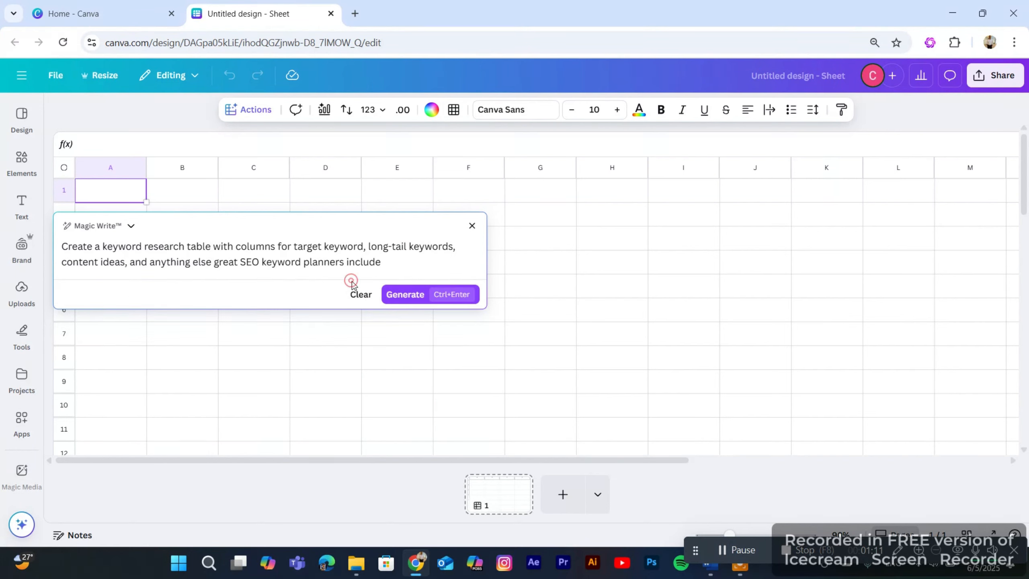
click(396, 294)
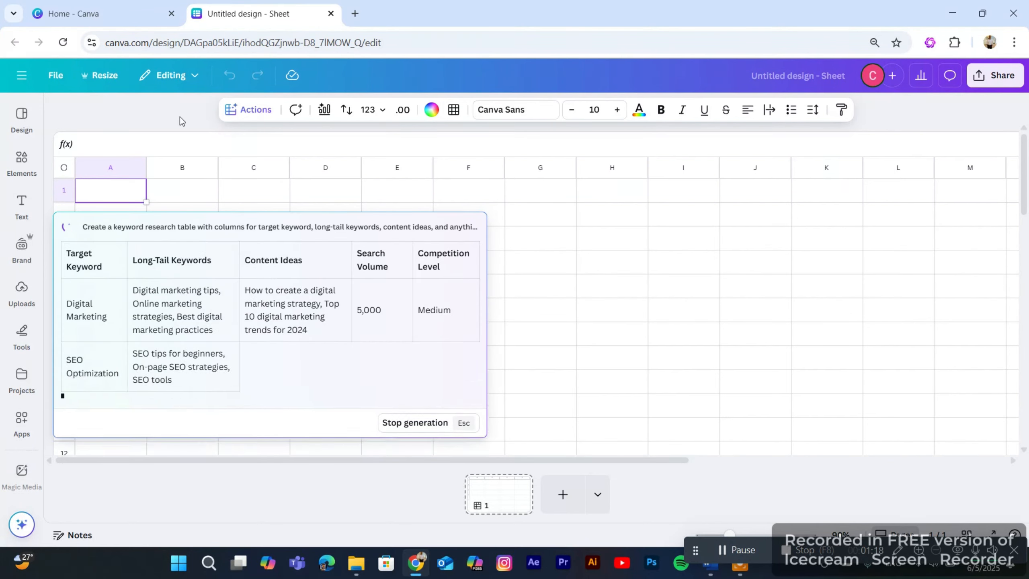
click(423, 477)
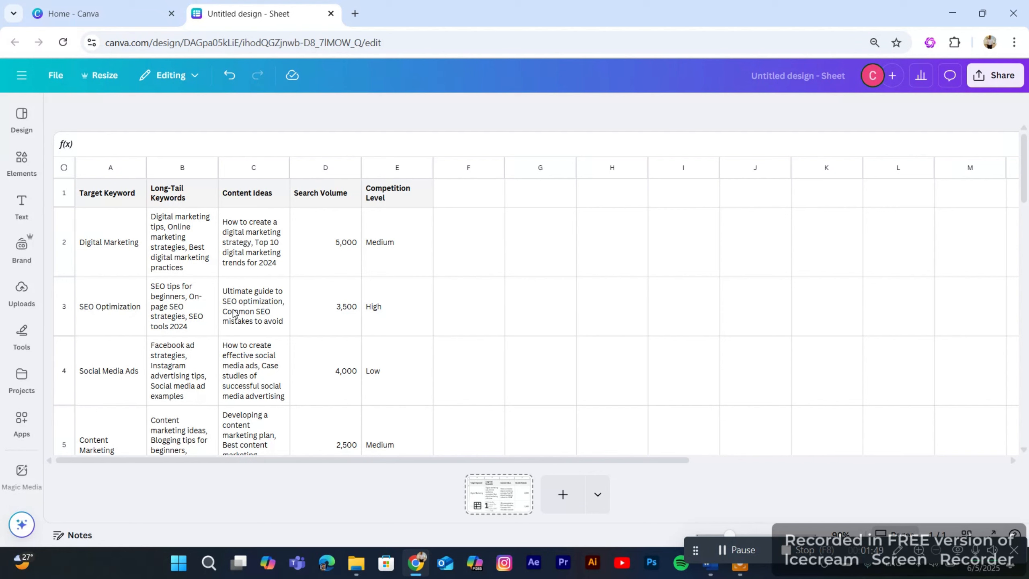
- Select the "SEO Optimization" cell in the Target Keyword column
click(125, 314)
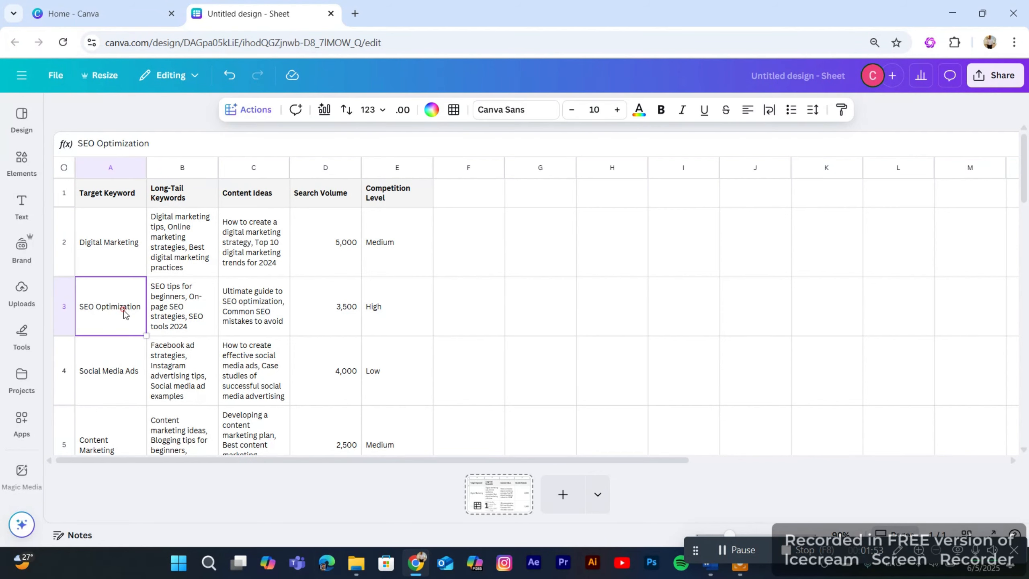